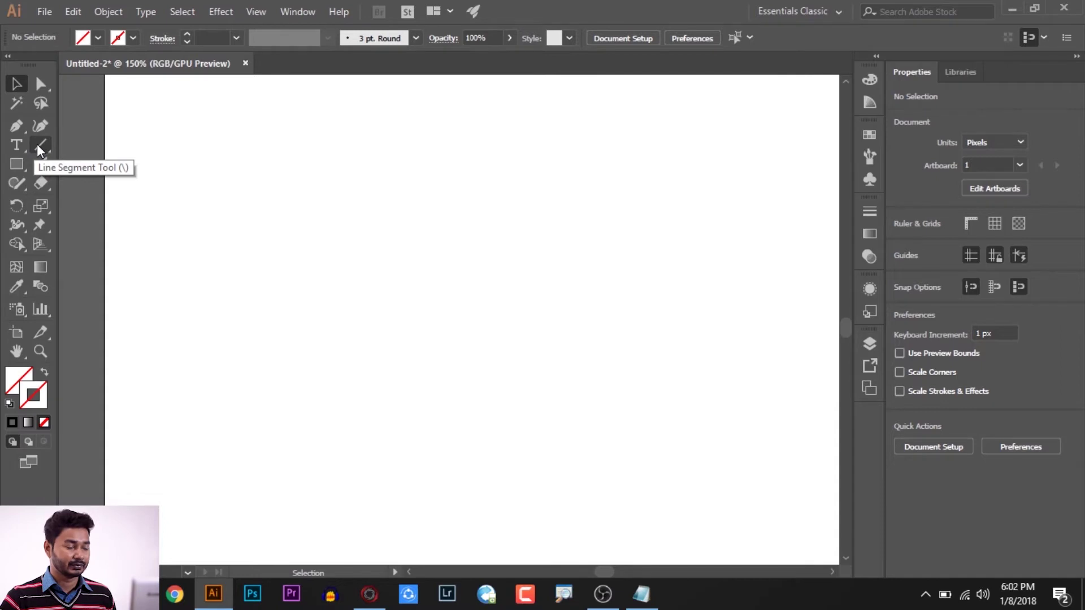
- Tear the Line Segment tool group off into a floating panel moved to the right
click(39, 146)
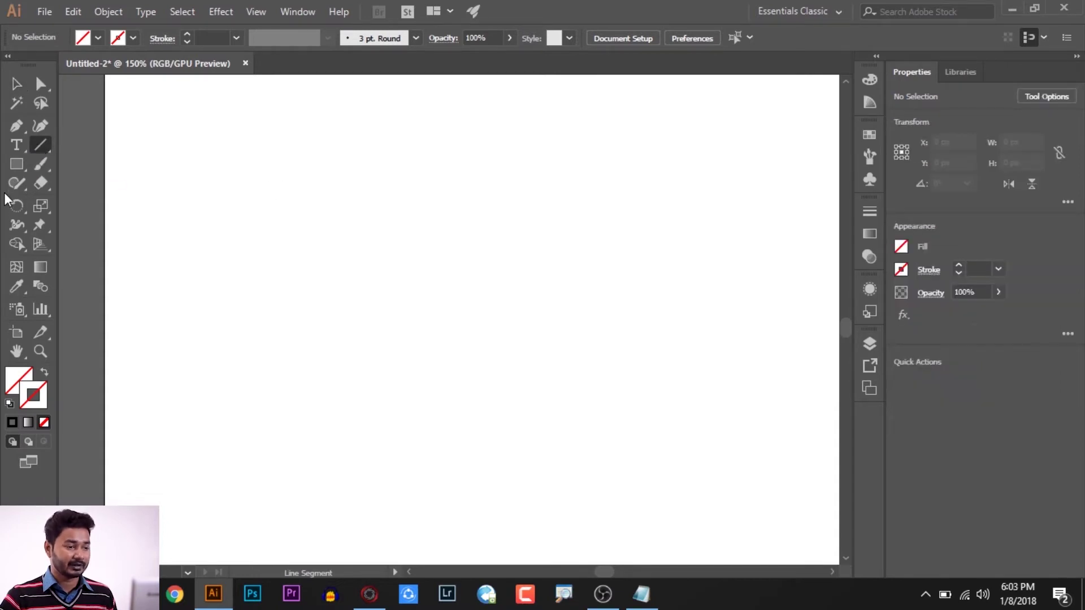
click(46, 154)
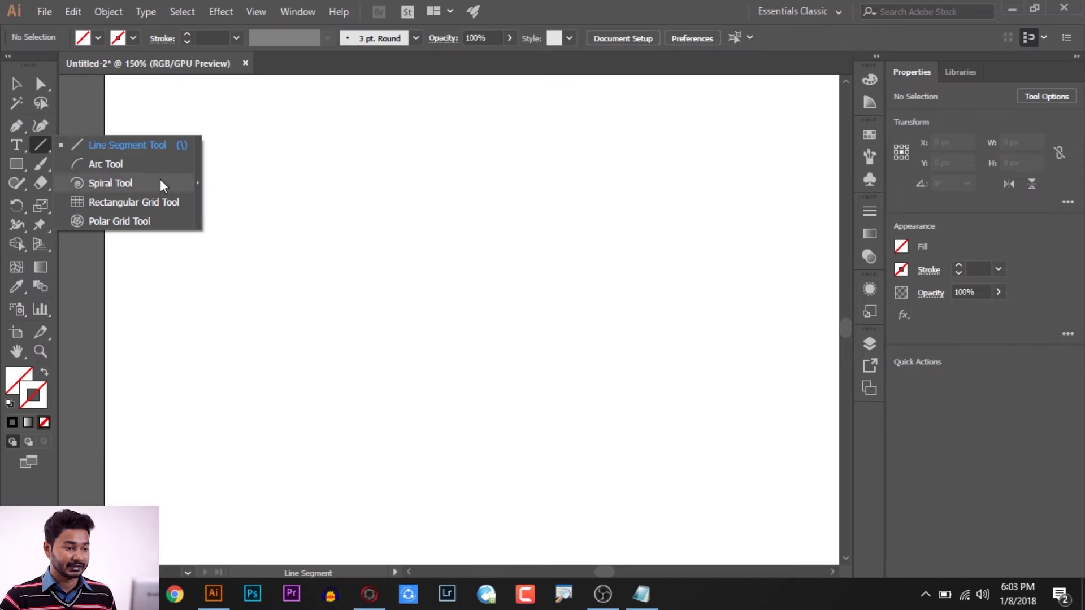
click(196, 179)
drag(126, 160, 251, 145)
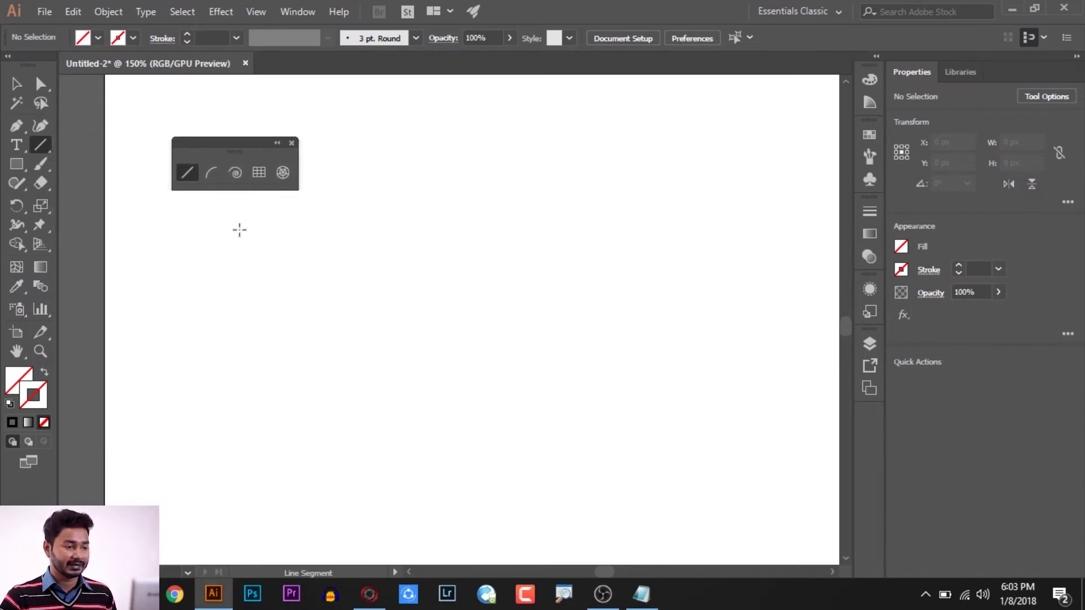
- Zoom out to 50% and pan so the artboard fits the window
key(ctrl+minus)
key(ctrl+minus)
drag(376, 201, 425, 271)
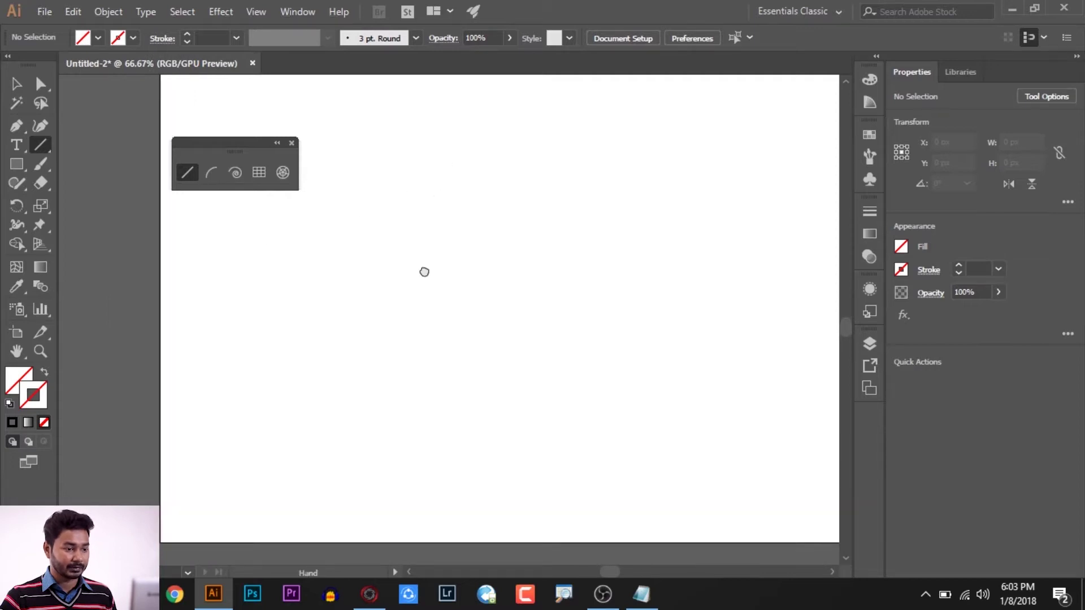
key(ctrl+minus)
key(ctrl+minus)
key(ctrl+plus)
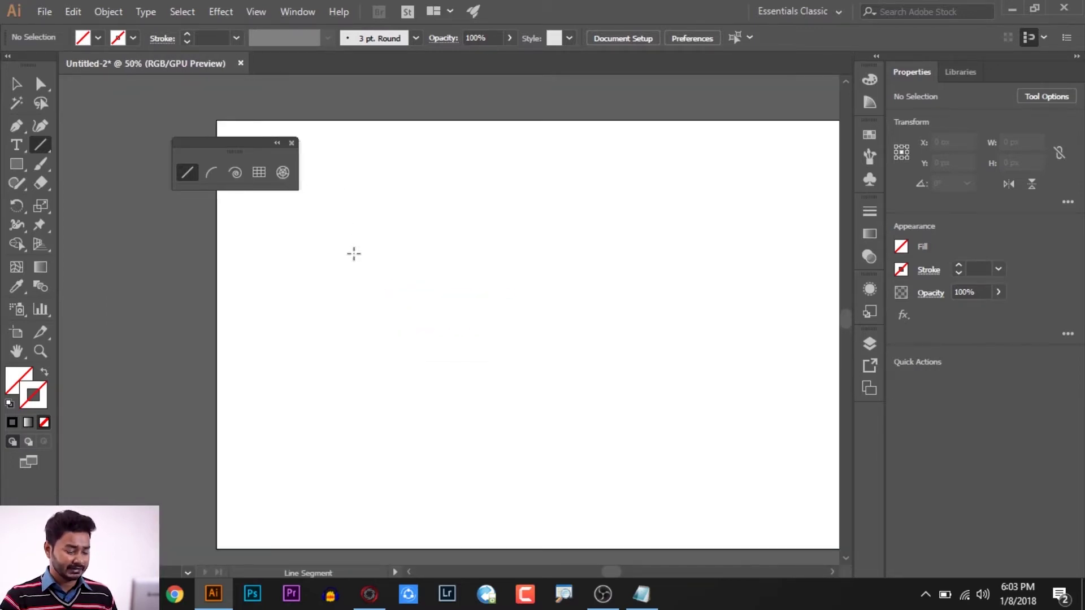
drag(421, 247, 327, 230)
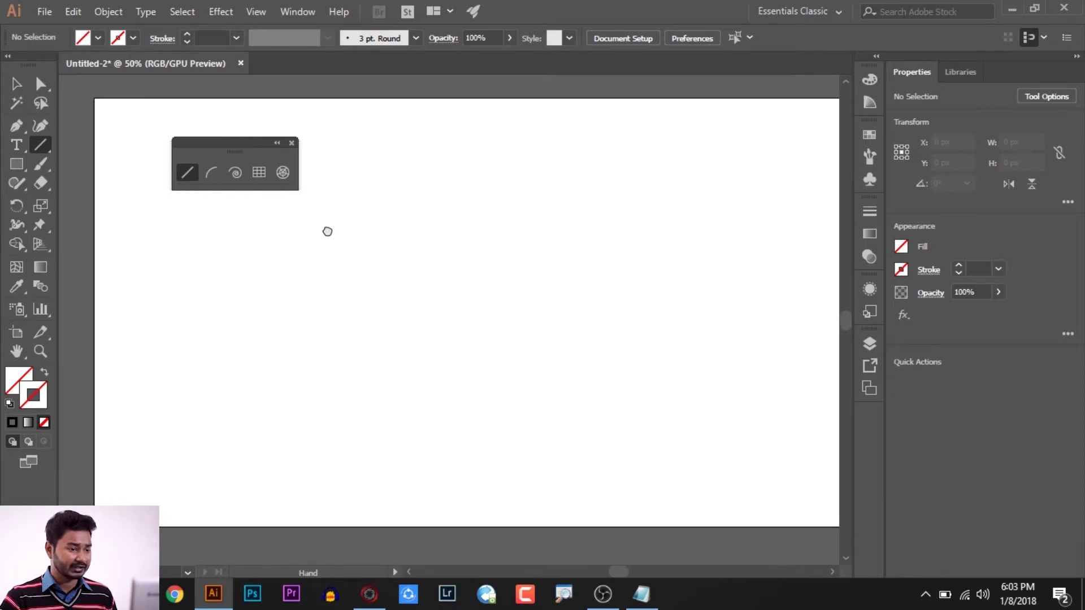
- Open the line-drawing tools list, close it, and open it again
right_click(44, 148)
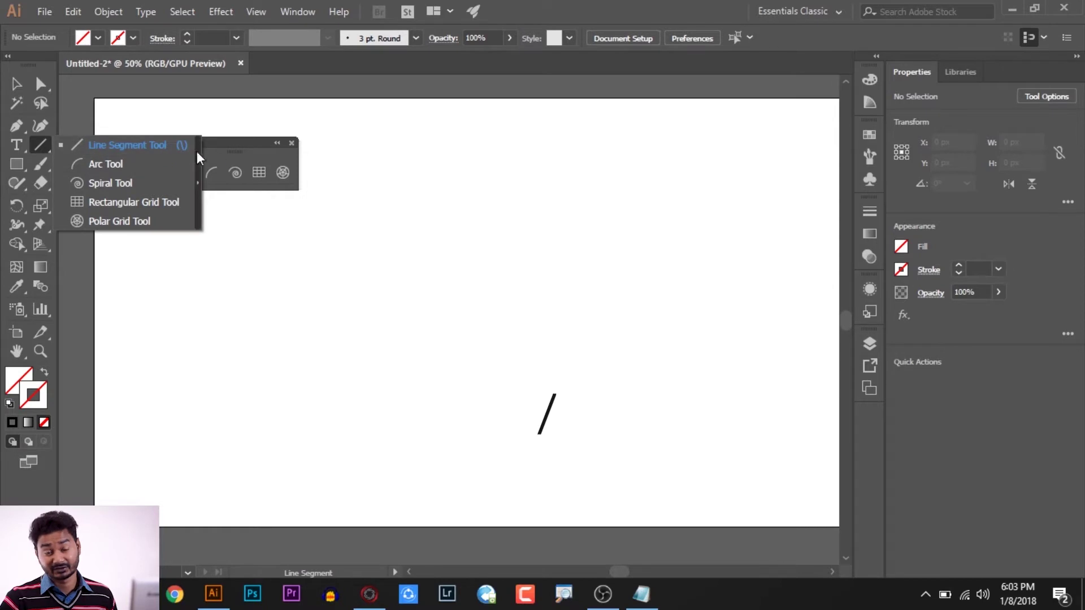
click(234, 150)
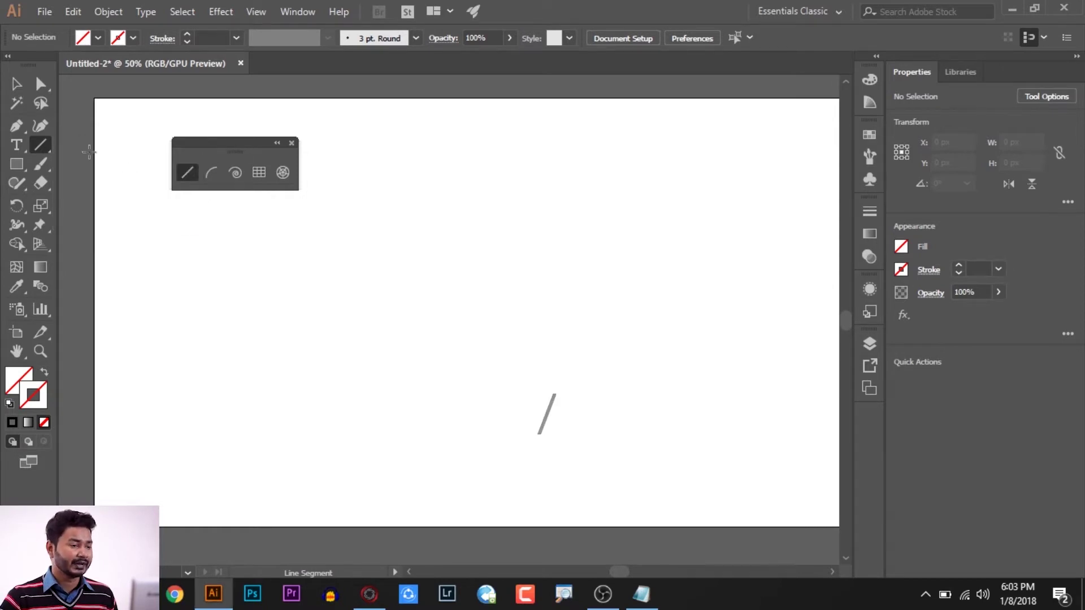
right_click(40, 145)
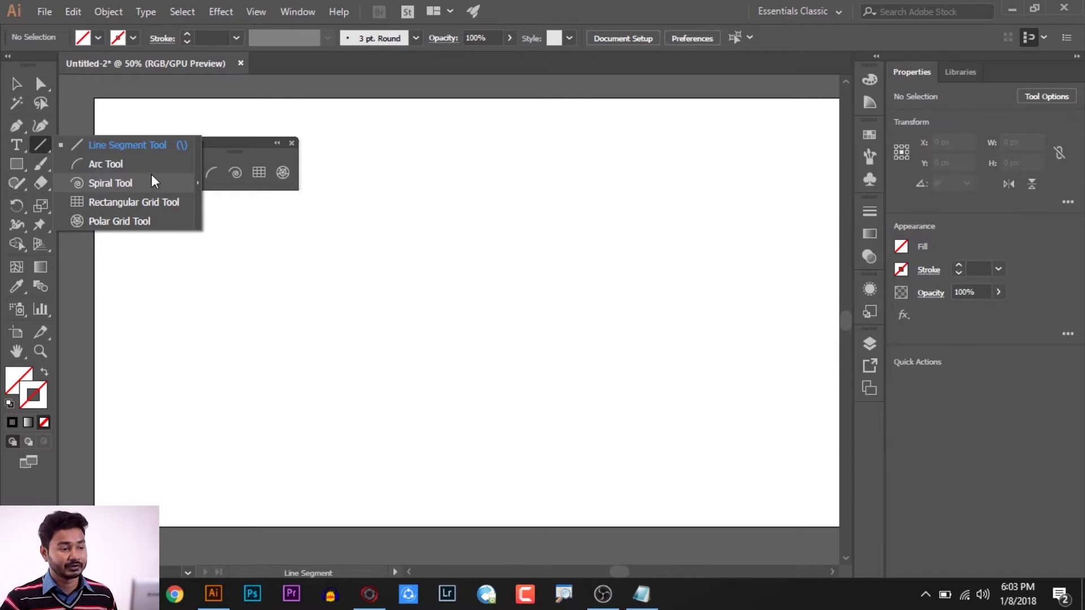
- Pick the Line Segment Tool and close the floating line-tools panel
click(160, 147)
drag(242, 150, 207, 150)
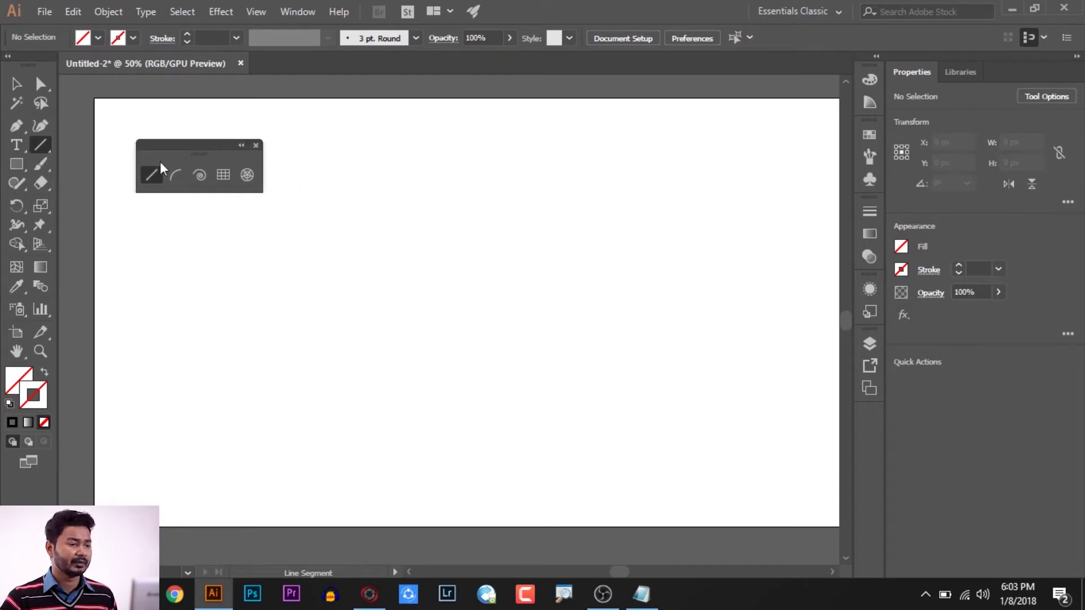
click(260, 143)
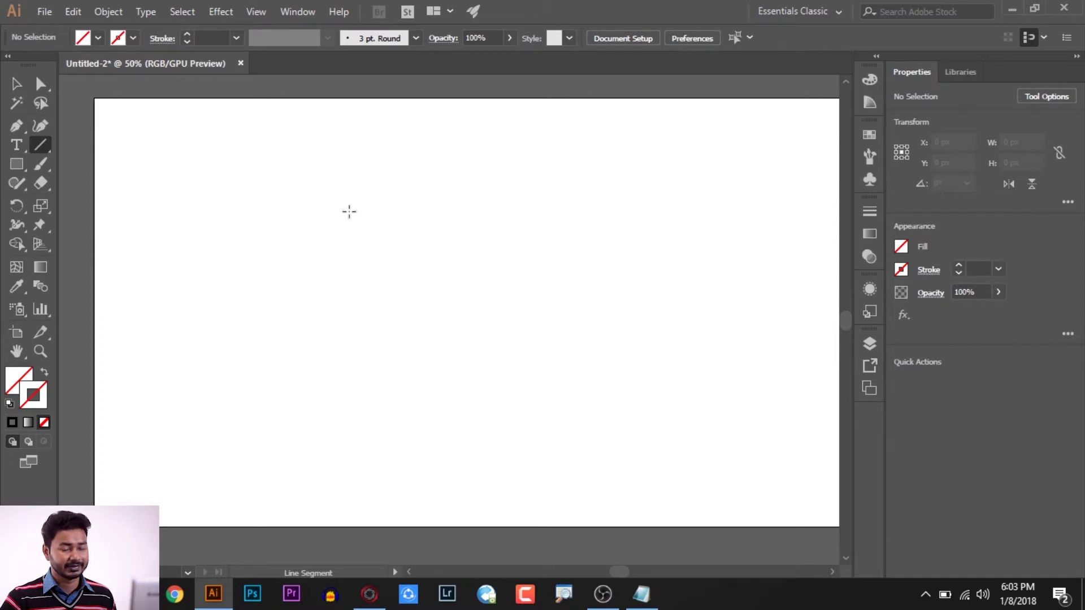
- Draw a slanting line across the upper-left artboard and reset it to the default 1 pt black stroke
drag(180, 202, 492, 322)
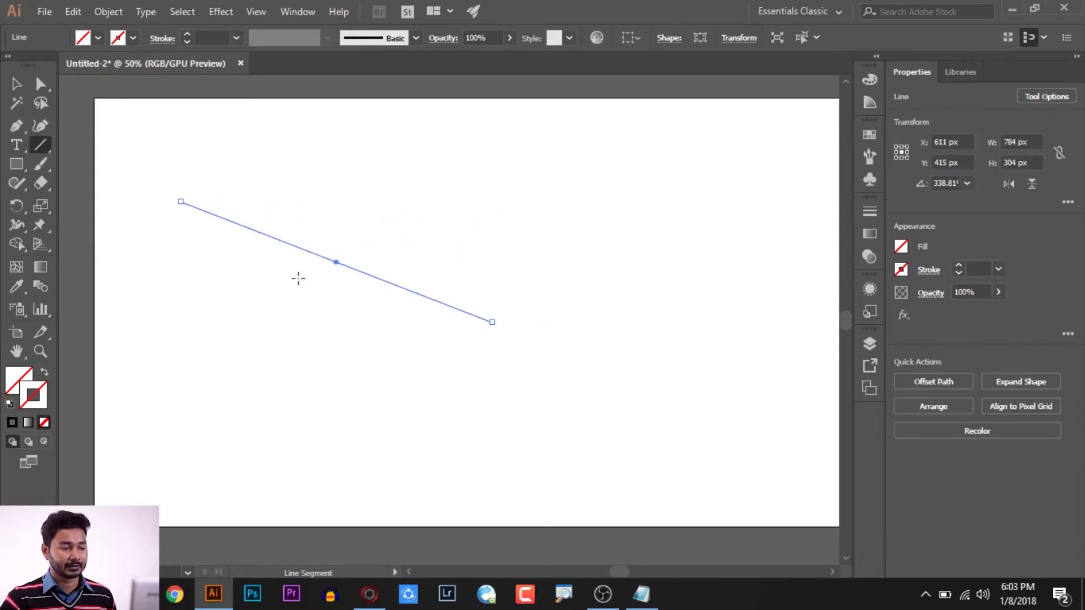
key(v)
click(326, 213)
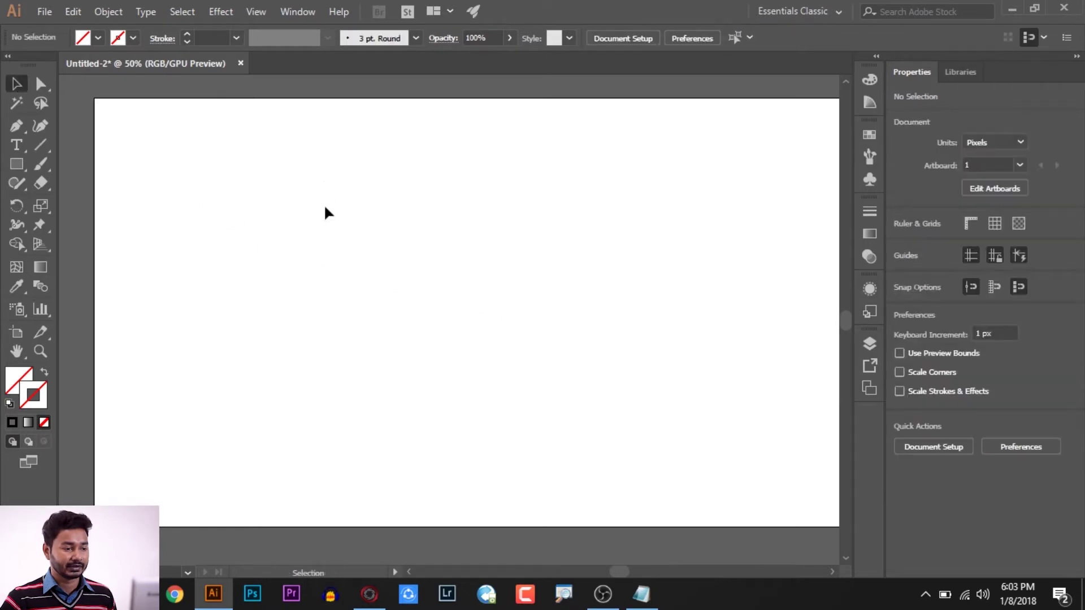
click(295, 247)
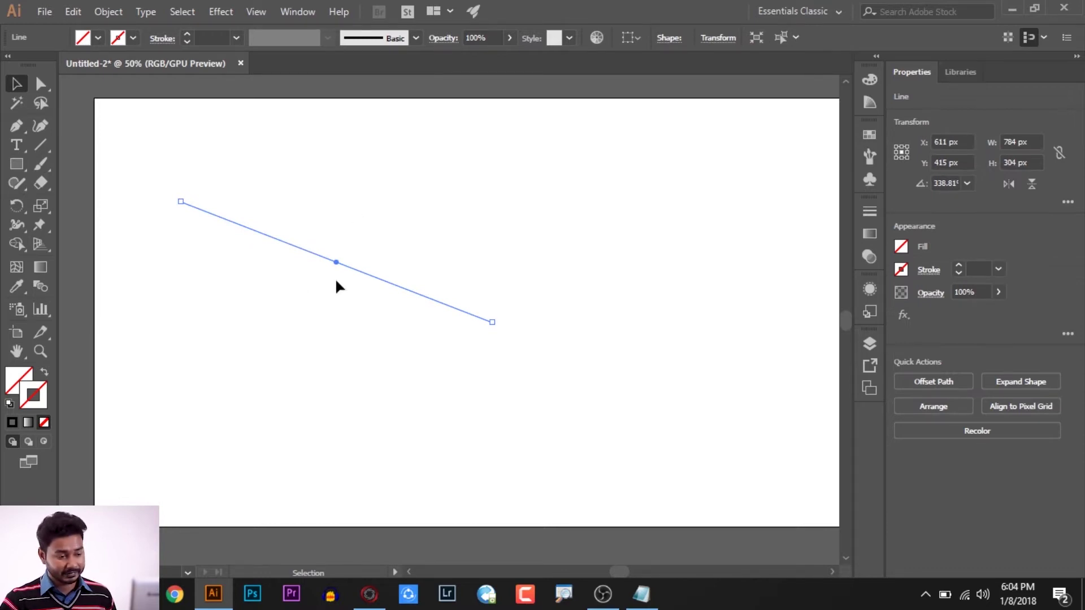
key(d)
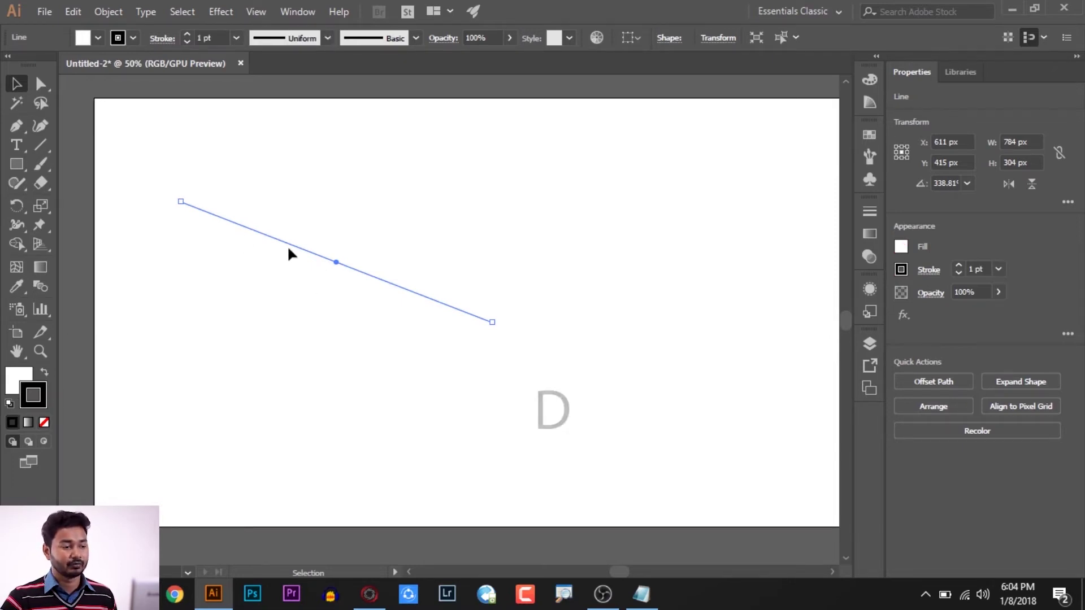
- Deselect the line and draw a three-anchor corner path with the Pen tool
click(434, 320)
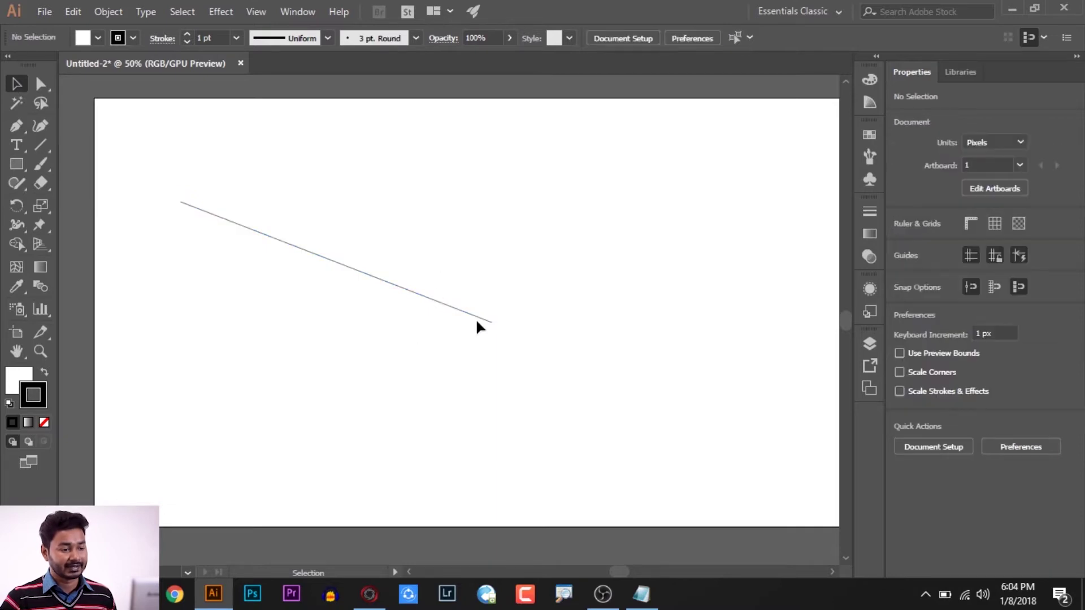
scroll(476, 277, up, 4)
scroll(475, 455, up, 4)
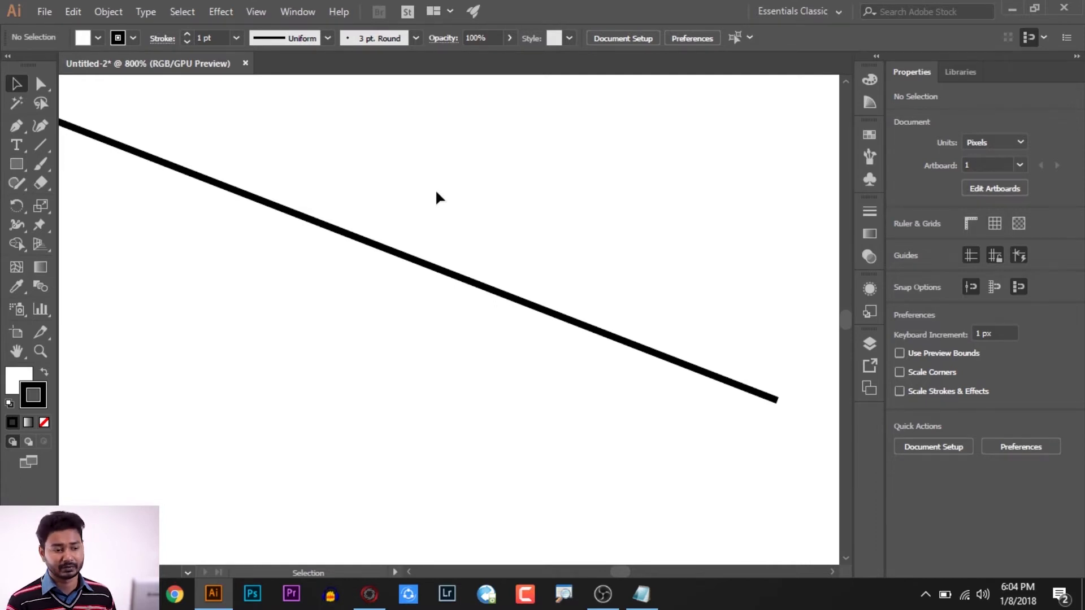
scroll(438, 197, down, 6)
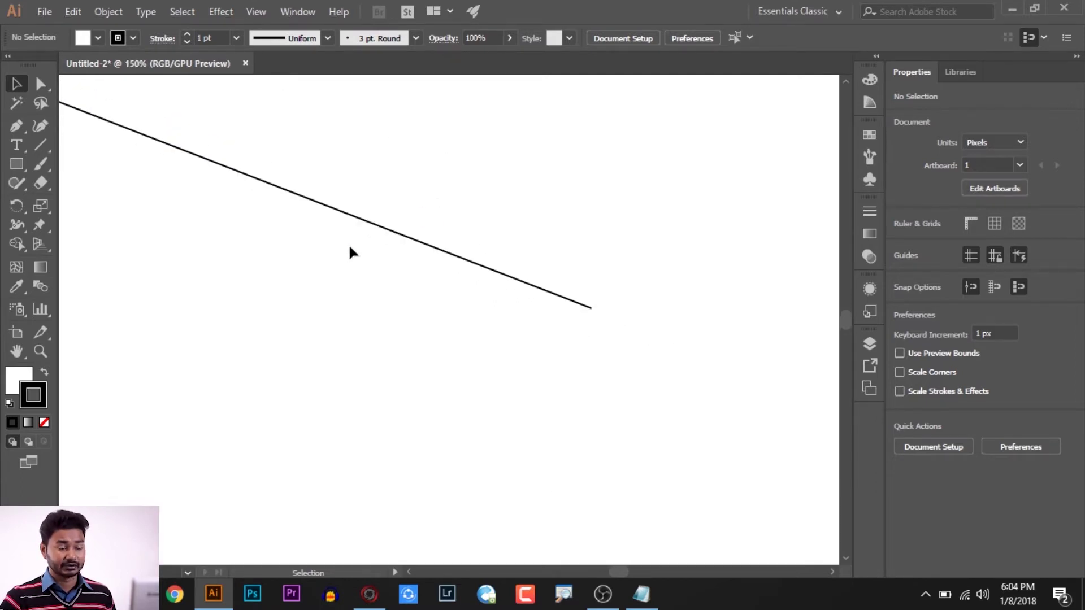
scroll(350, 252, down, 3)
click(16, 125)
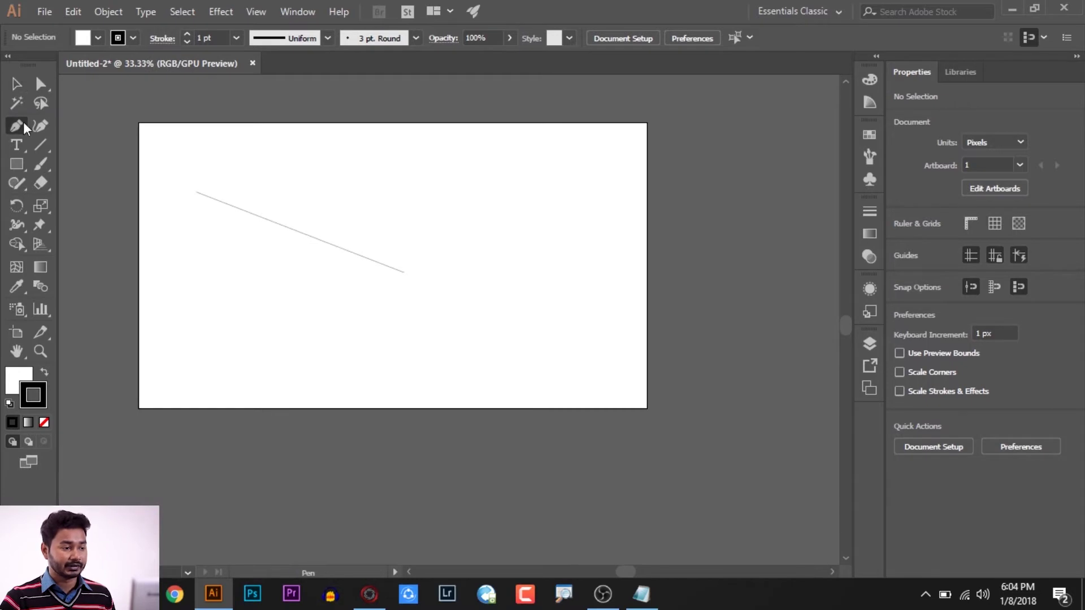
click(360, 179)
click(462, 183)
click(495, 231)
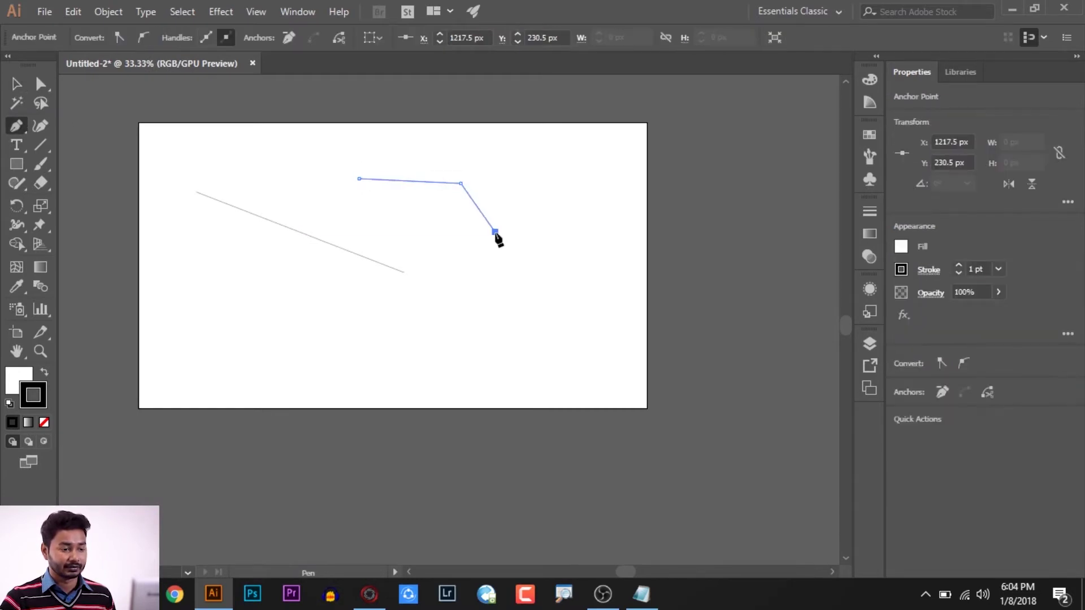
- Fill the new path with red F70606
key(v)
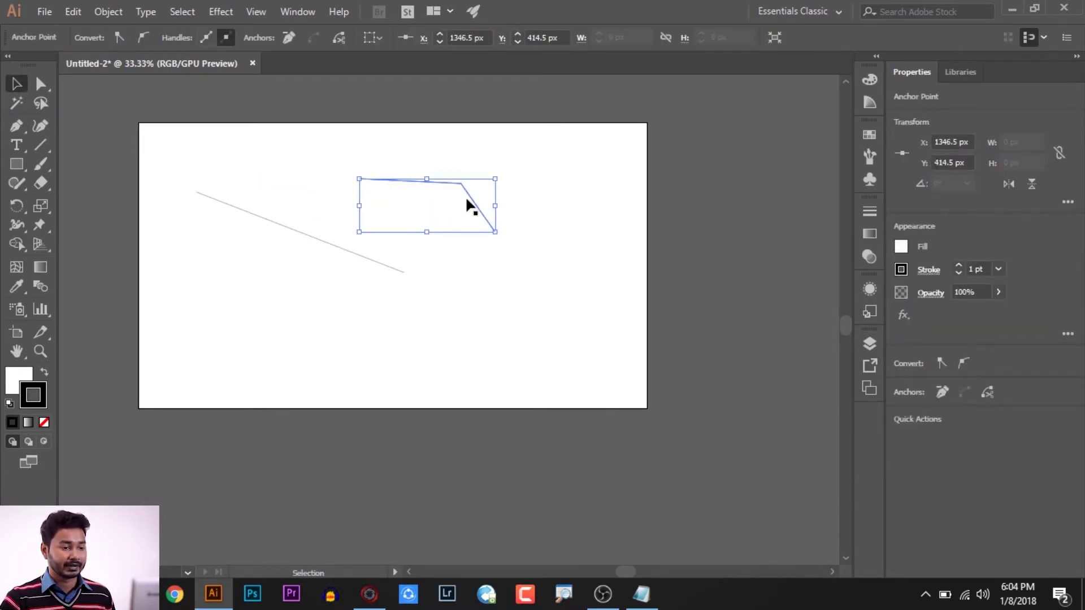
double_click(20, 377)
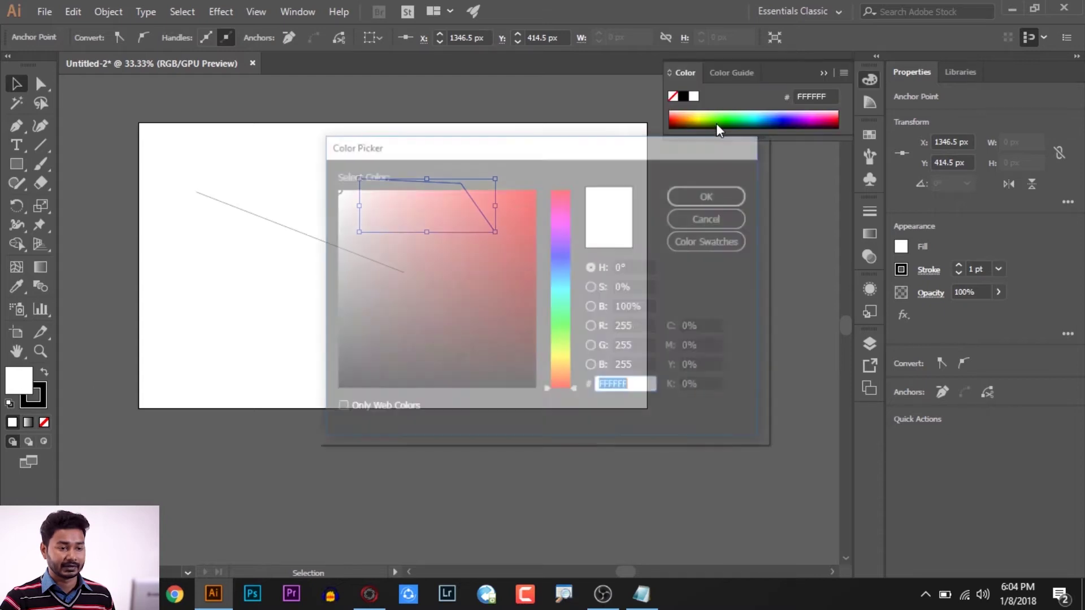
text(F70606)
key(Return)
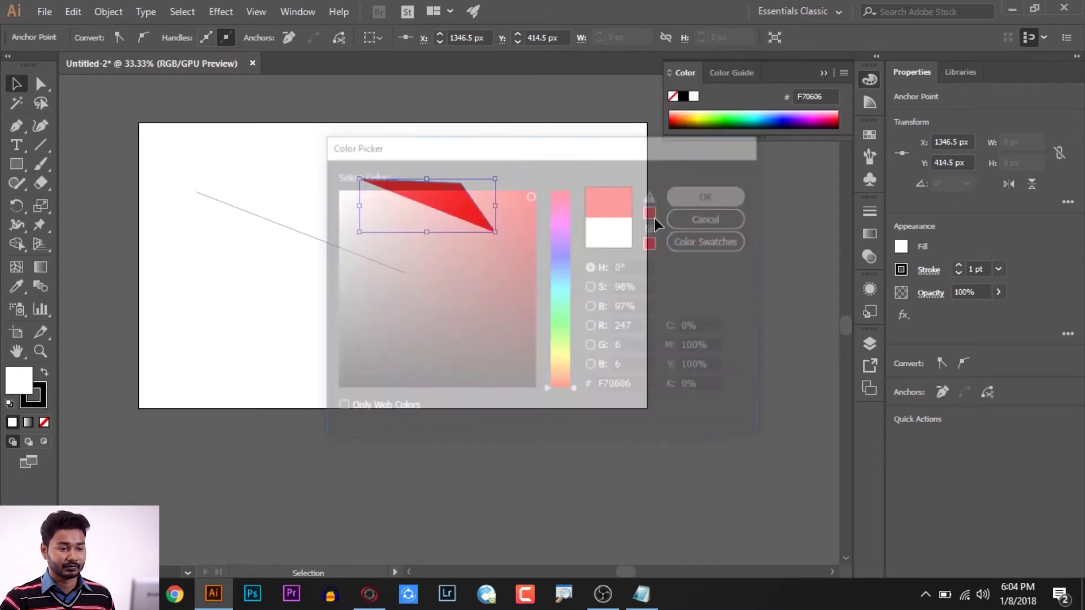
- Undo the red fill and the corner path, then pan over and select the diagonal line
scroll(465, 220, up, 4)
scroll(169, 186, down, 3)
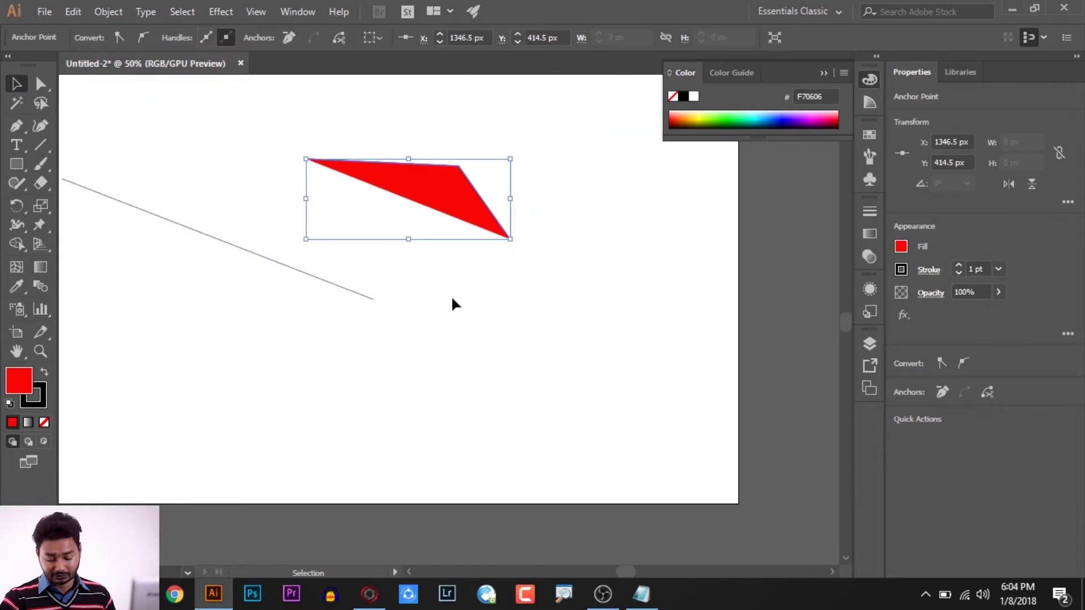
key(ctrl+z)
key(ctrl+z)
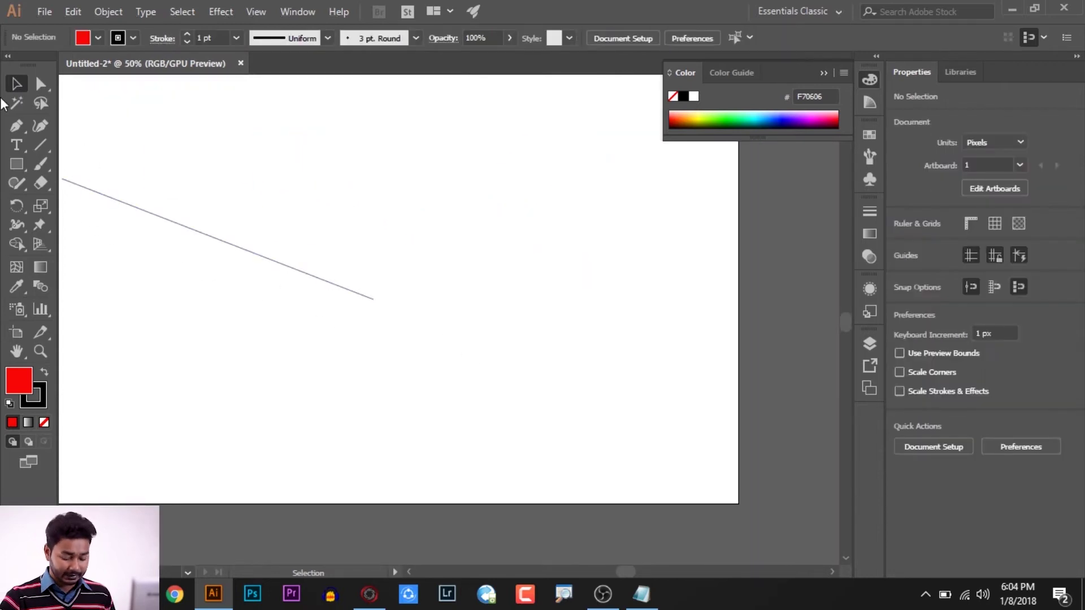
key(ctrl+z)
key(ctrl+z)
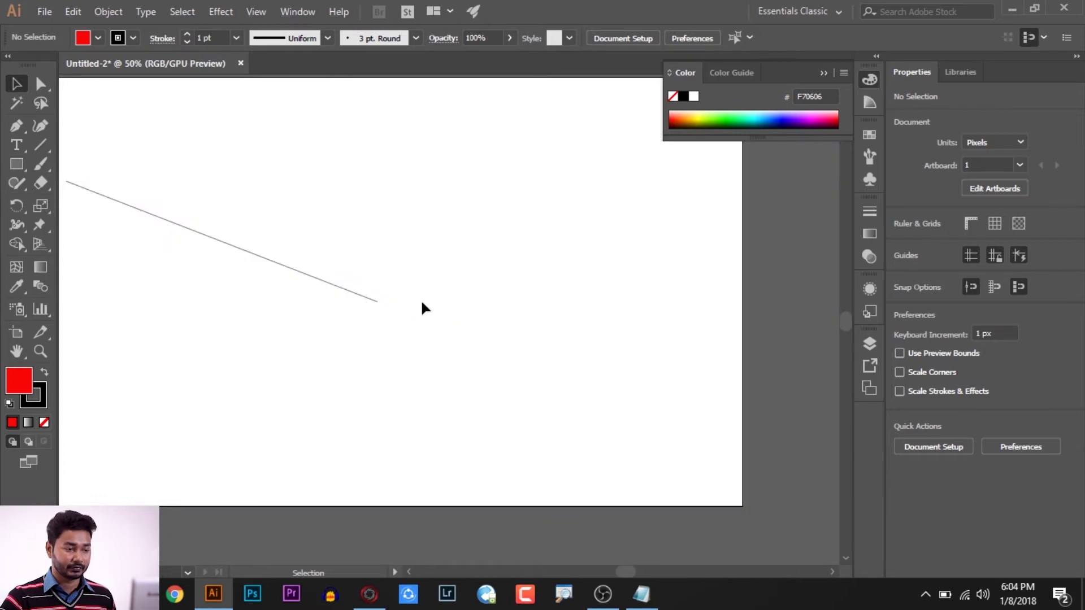
drag(320, 233, 392, 245)
scroll(395, 258, down, 1)
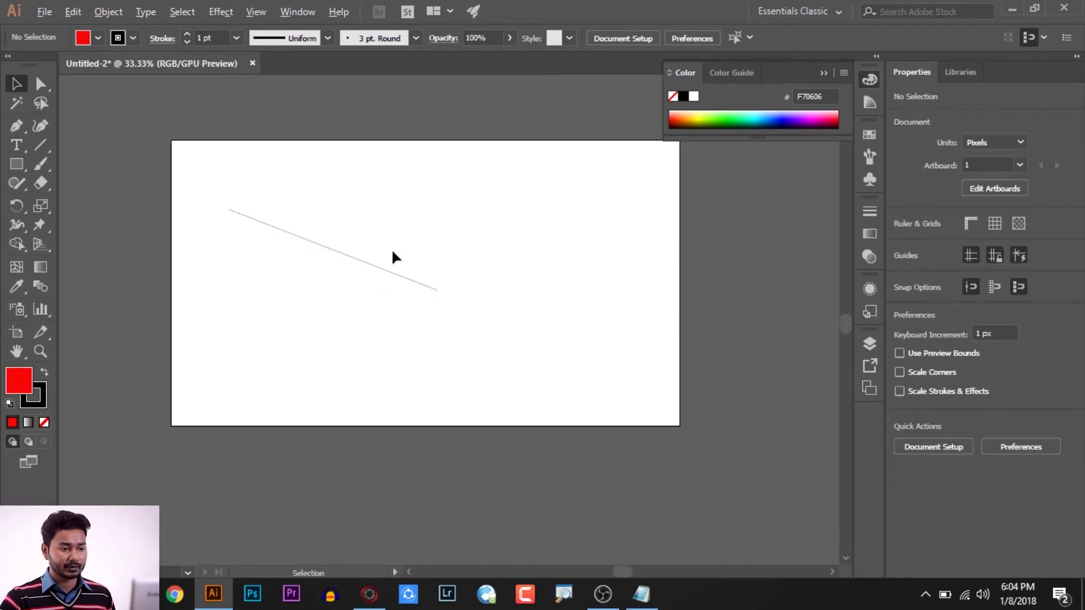
click(369, 263)
- Delete the diagonal line and draw a nearly horizontal line about 462 px wide
key(Delete)
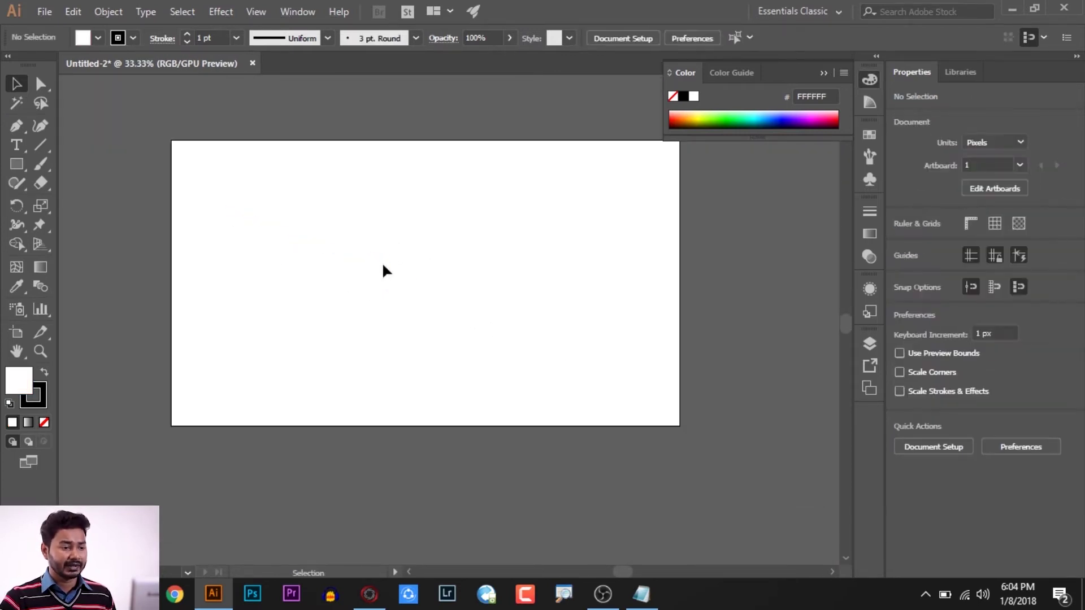
click(38, 147)
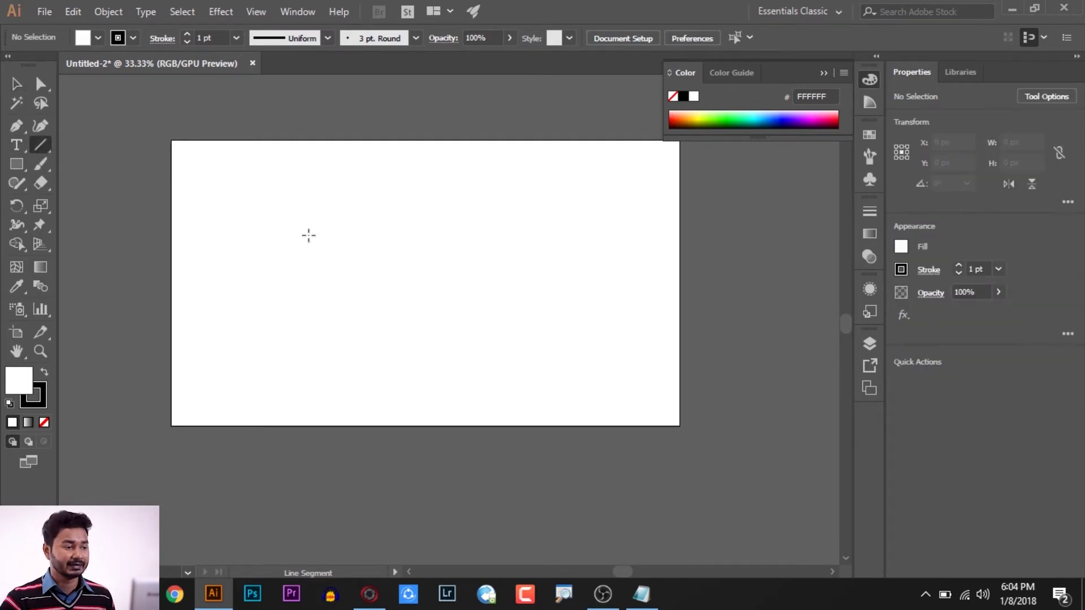
drag(257, 235, 380, 230)
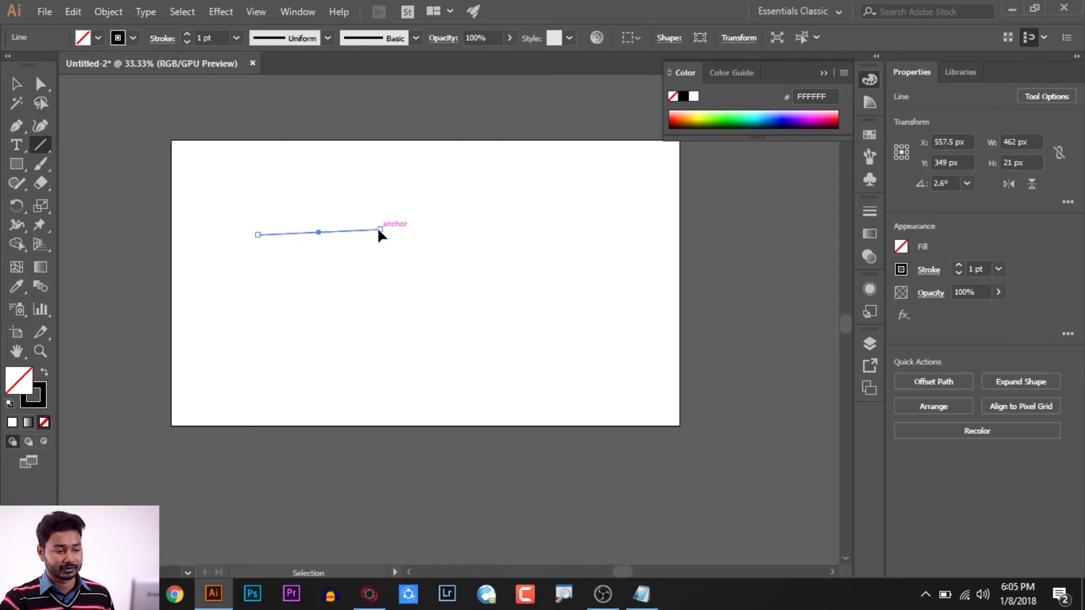
- Undo the horizontal line and draw a 45° line plus a second line meeting it in a '<' chevron
key(ctrl+z)
mouse_move(337, 247)
mouse_down()
mouse_move(431, 257)
mouse_move(417, 222)
mouse_move(385, 229)
mouse_move(401, 230)
mouse_move(405, 245)
mouse_move(355, 238)
mouse_up()
mouse_move(332, 250)
mouse_down()
mouse_move(392, 252)
mouse_move(441, 225)
mouse_move(458, 230)
mouse_move(454, 240)
mouse_move(470, 235)
mouse_move(414, 264)
mouse_move(380, 239)
mouse_move(400, 240)
mouse_move(395, 252)
mouse_move(425, 170)
mouse_move(384, 207)
mouse_move(391, 193)
mouse_up()
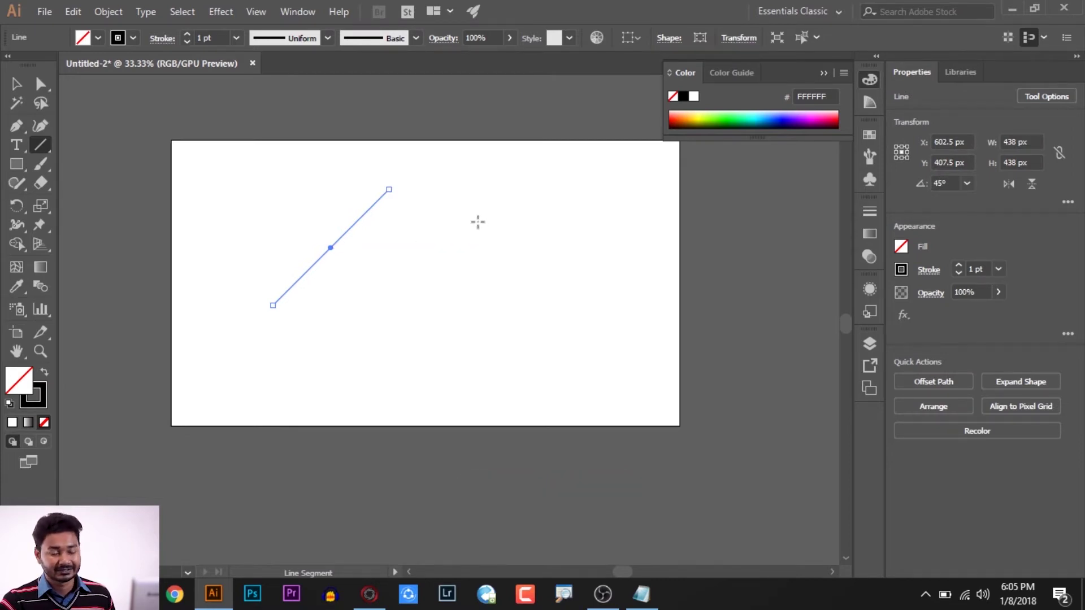
drag(396, 255, 535, 205)
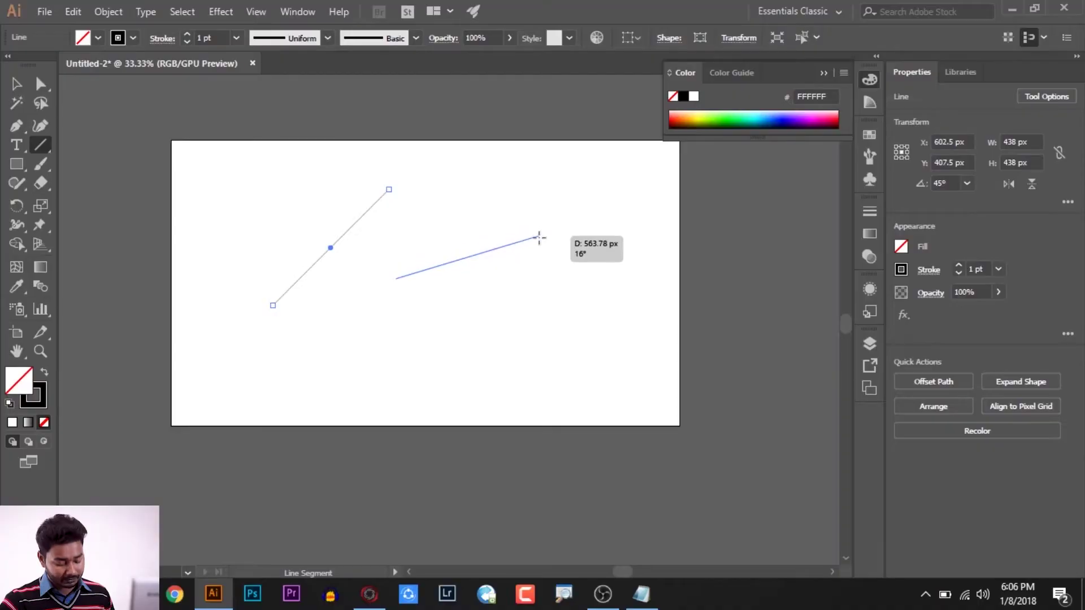
mouse_move(537, 237)
mouse_down()
mouse_move(410, 155)
mouse_move(496, 179)
mouse_move(479, 252)
mouse_move(562, 213)
mouse_move(501, 203)
mouse_move(475, 349)
mouse_move(383, 283)
mouse_move(417, 262)
mouse_up()
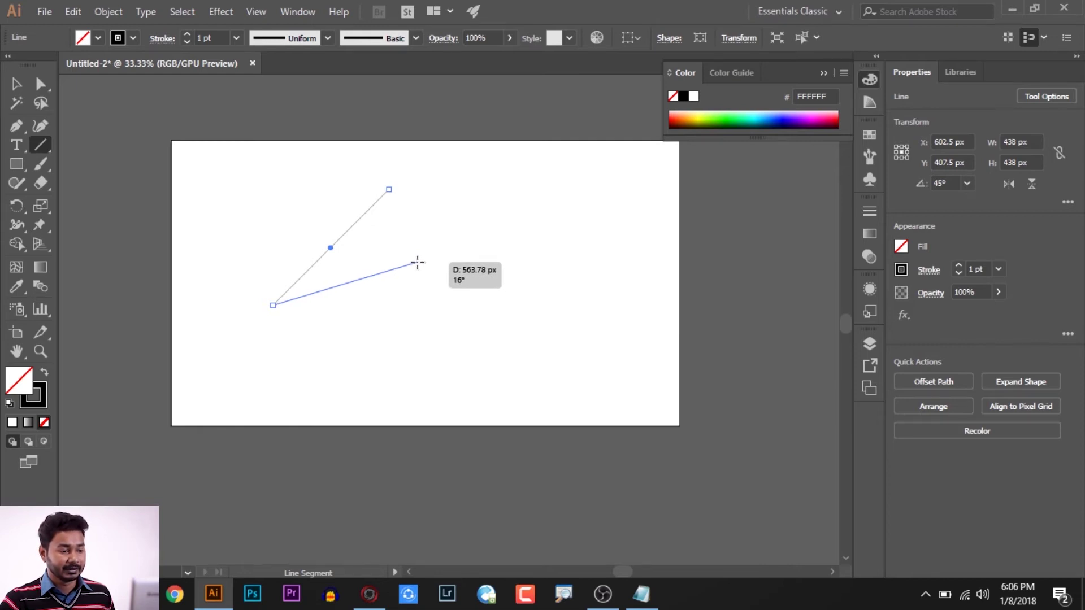
mouse_move(417, 262)
mouse_down()
mouse_move(483, 261)
mouse_move(471, 359)
mouse_move(363, 375)
mouse_move(448, 400)
mouse_move(404, 392)
mouse_up()
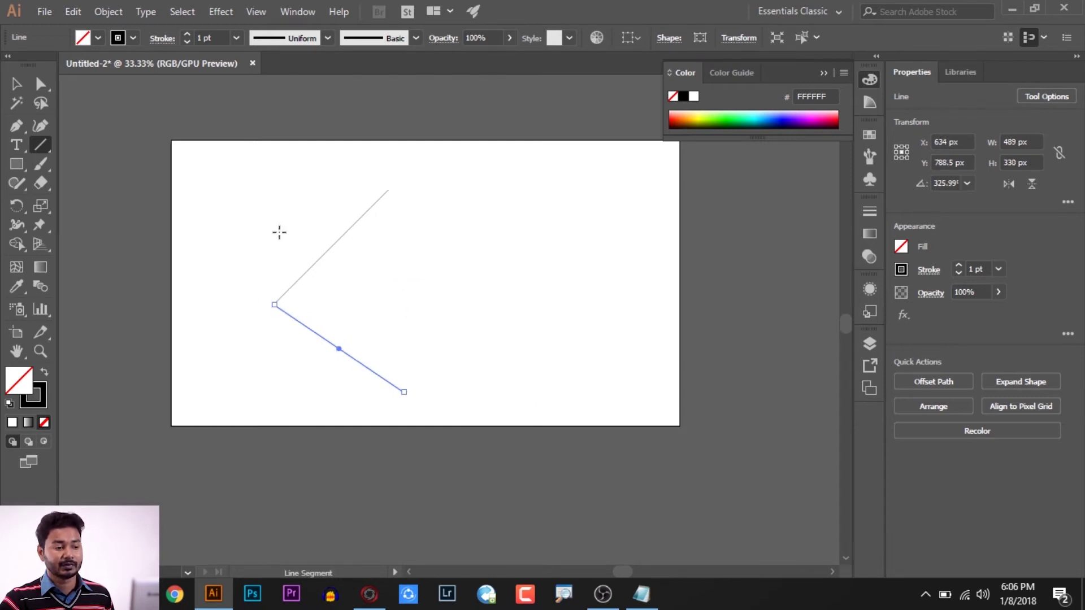
- Bring up the Line Segment Tool Options dialog for an exact-size line
click(16, 83)
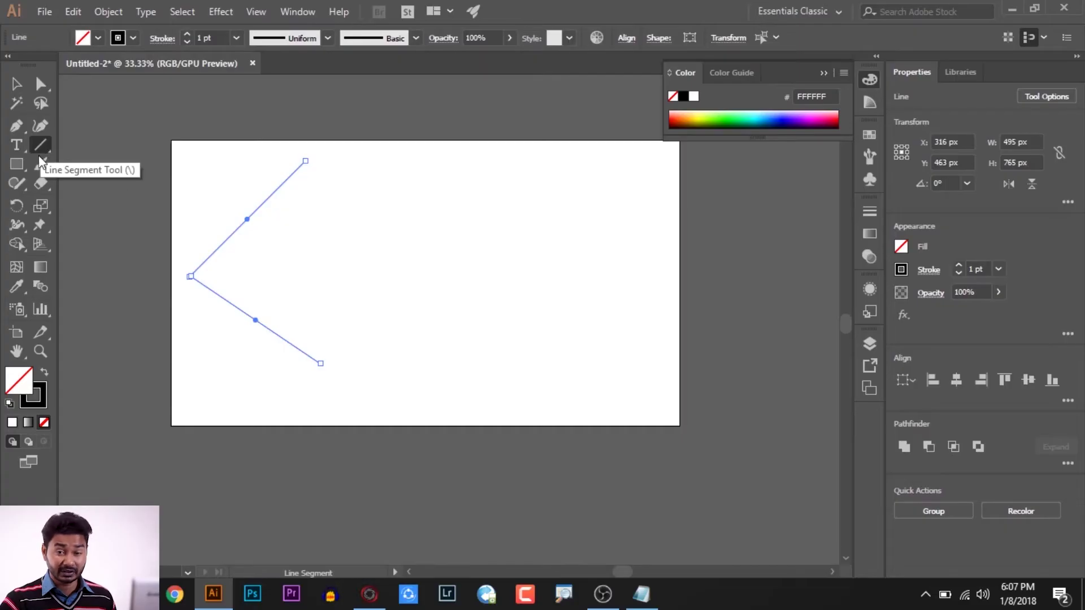
click(38, 148)
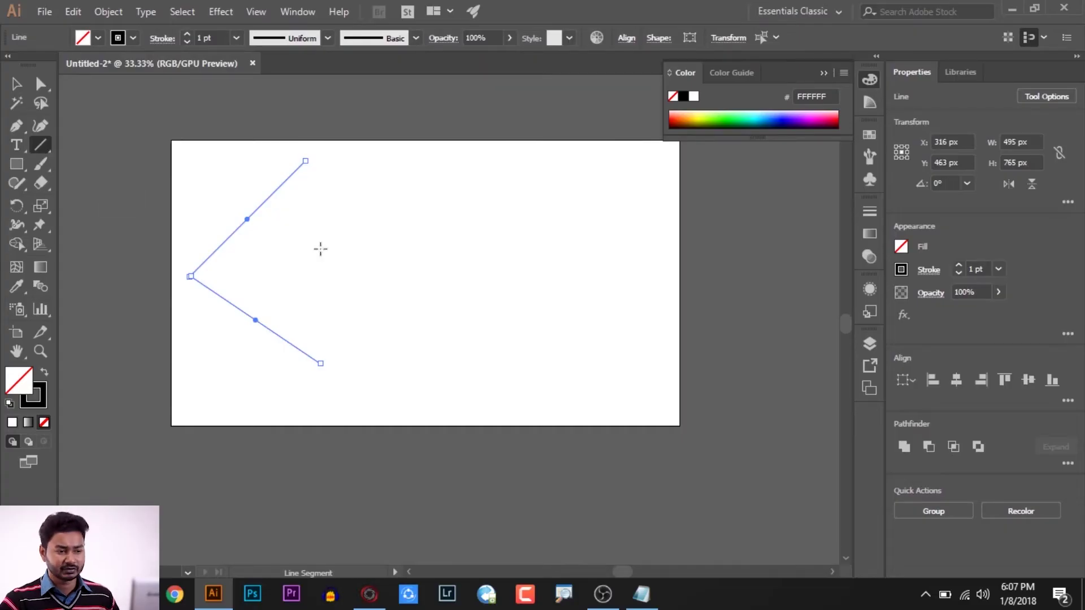
click(396, 255)
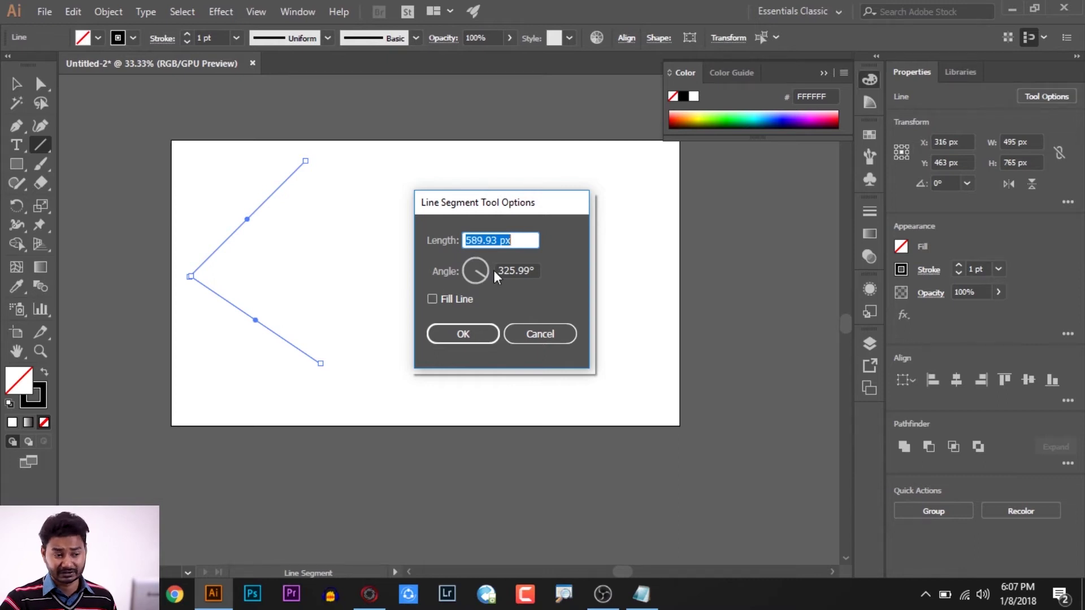
- Create a 300 px line at 45° beside the chevron using the Line Segment Tool Options
text(300)
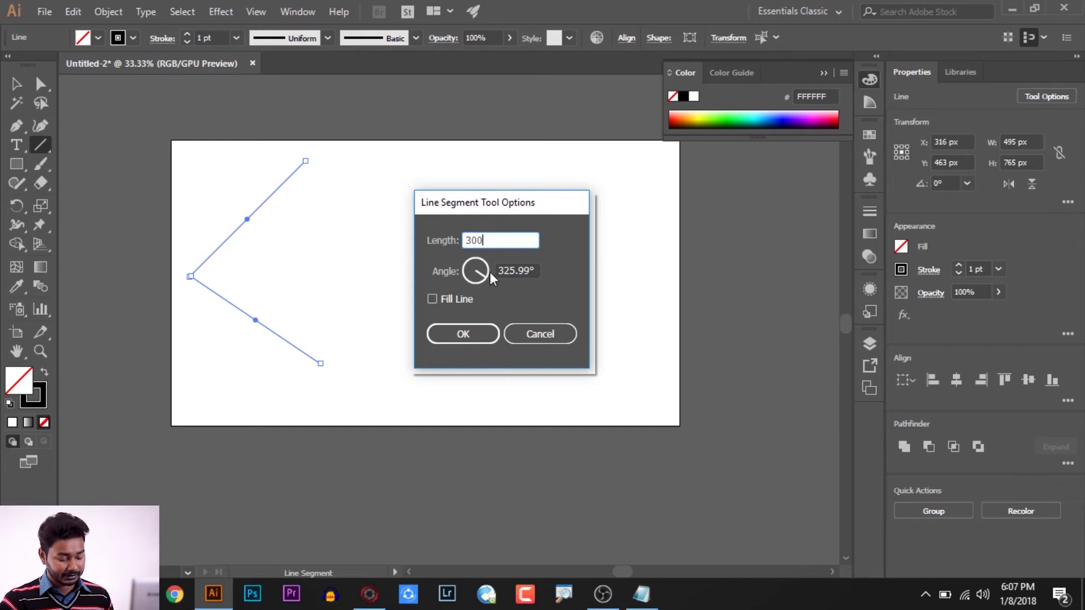
key(Tab)
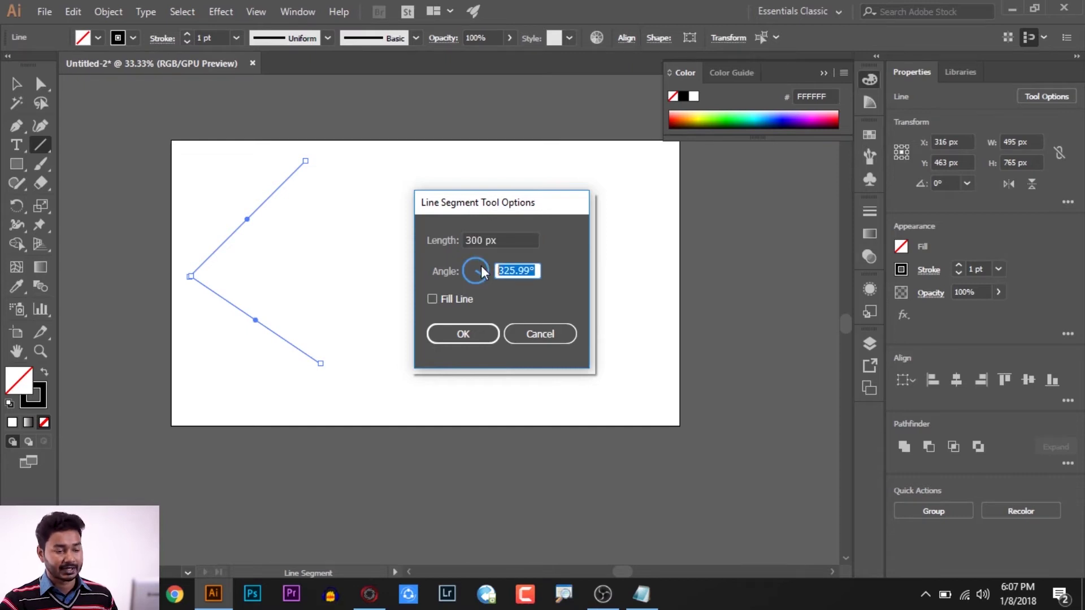
text(45)
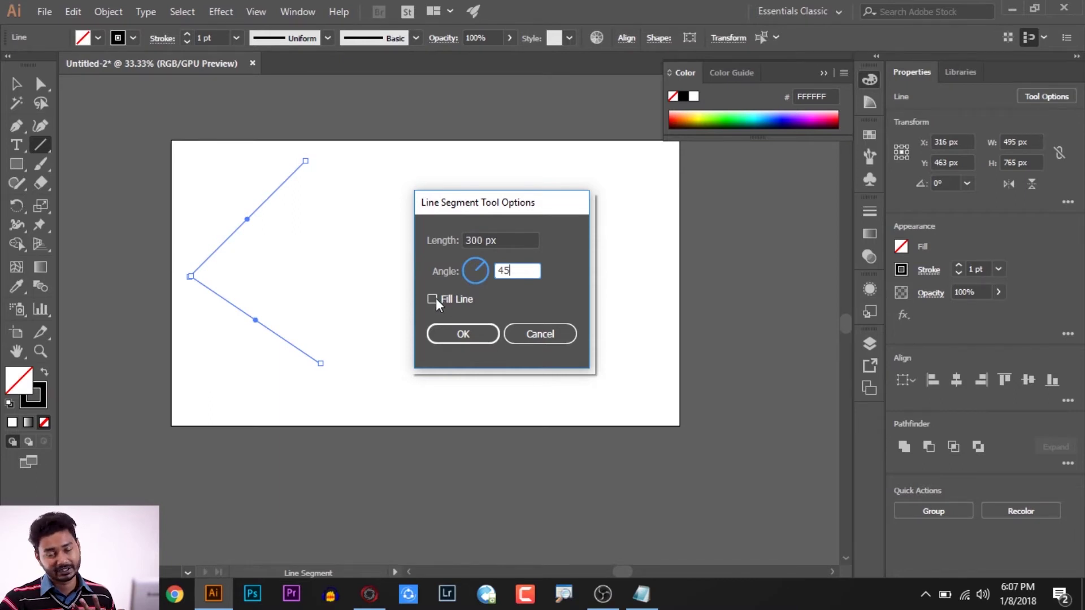
click(459, 338)
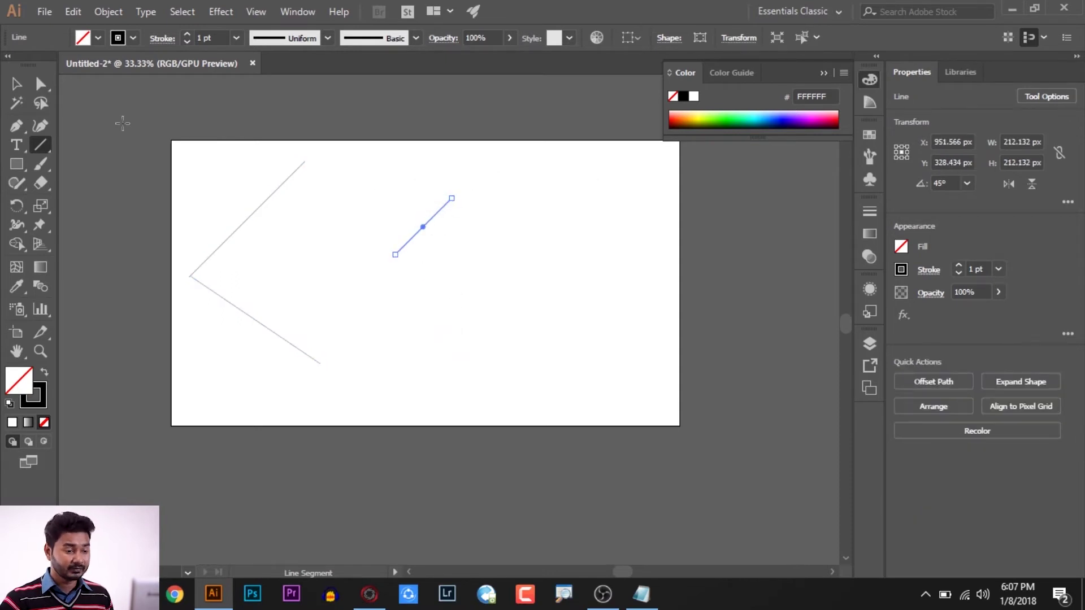
click(16, 84)
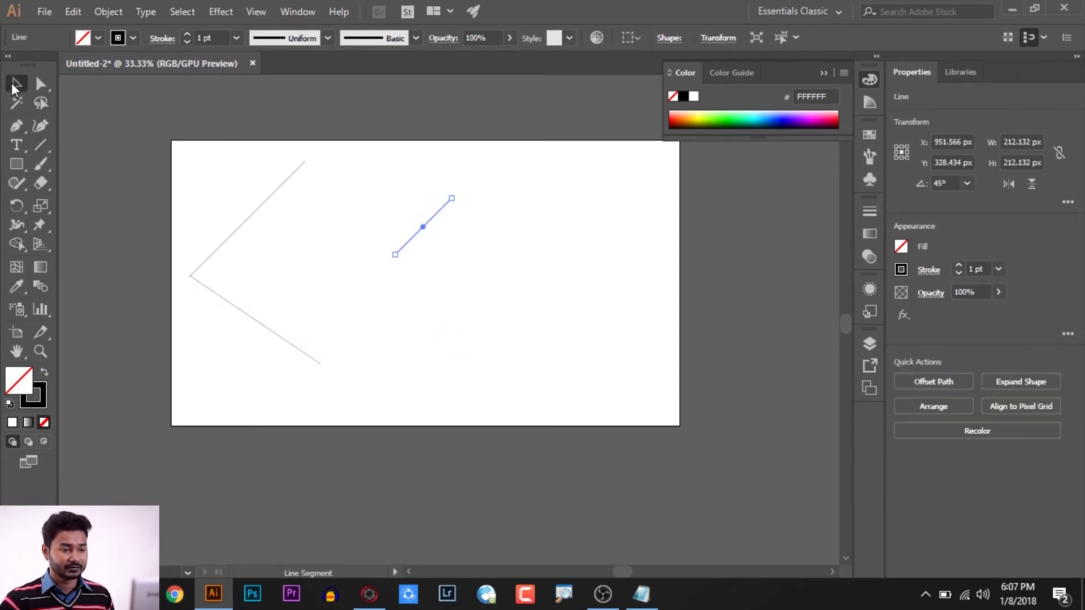
- Try several trial horizontal lines, undoing and deleting each one
click(39, 144)
drag(338, 307, 501, 313)
key(ctrl+z)
drag(255, 320, 374, 320)
click(399, 320)
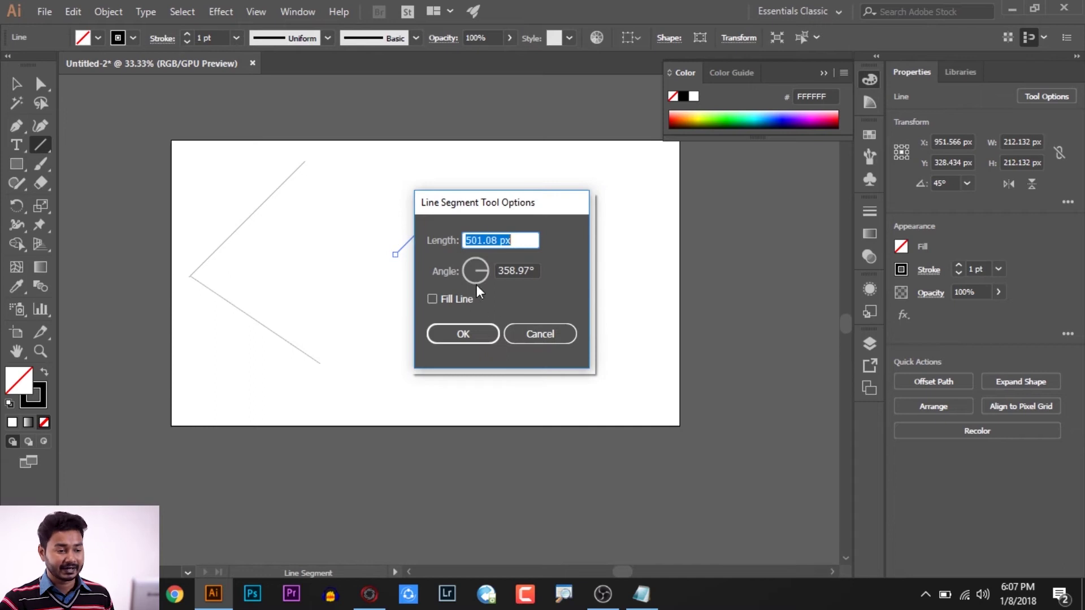
click(480, 332)
key(Delete)
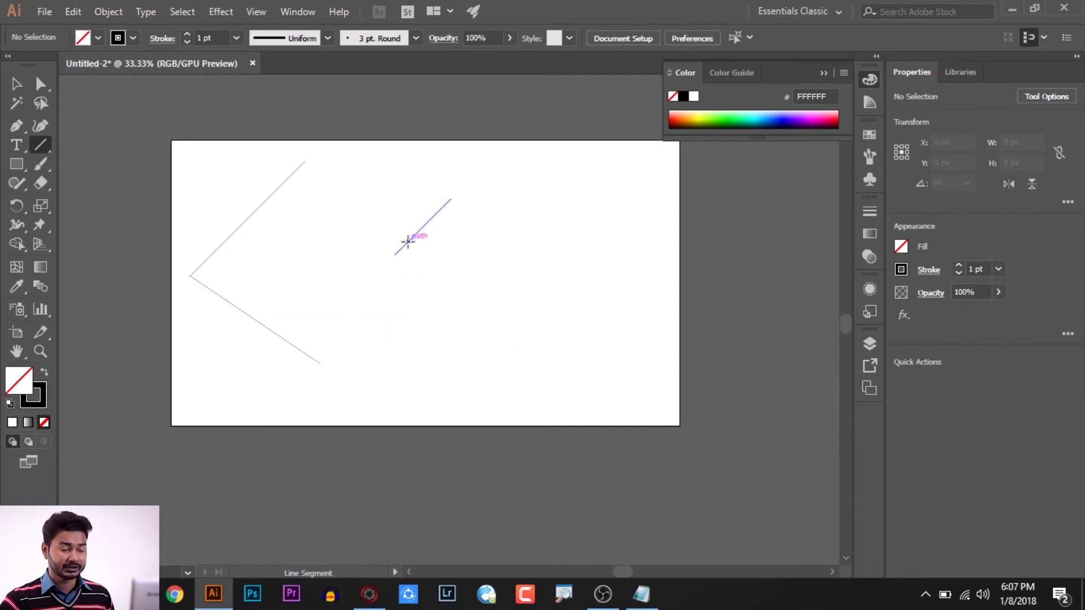
- Draw a long horizontal line about 747 px wide and a 50° diagonal below it
drag(336, 286, 534, 288)
mouse_move(445, 370)
mouse_down()
mouse_move(453, 347)
mouse_move(506, 298)
mouse_up()
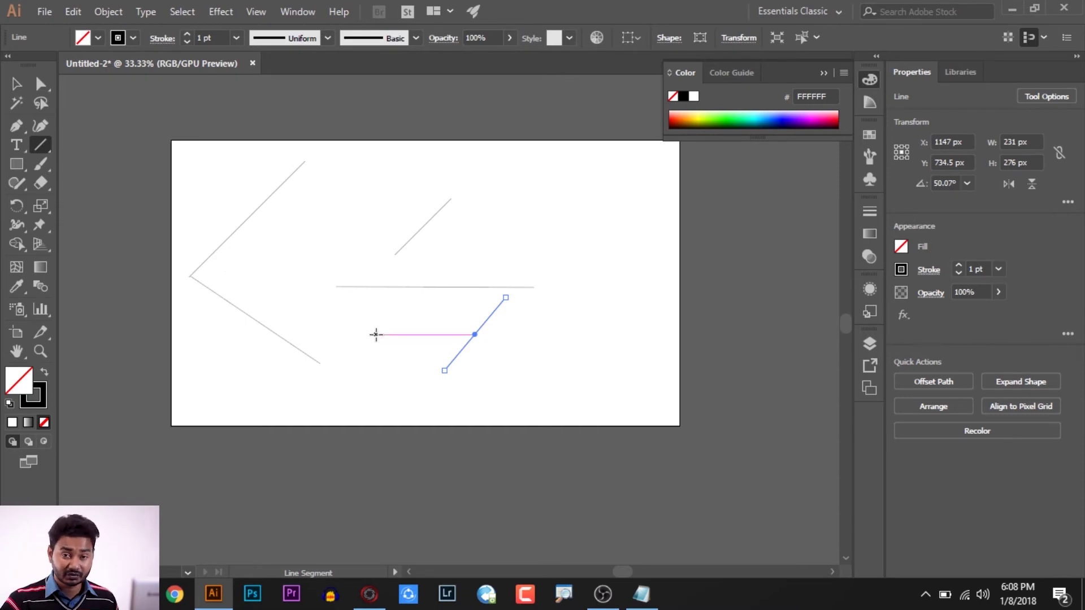
key(ctrl)
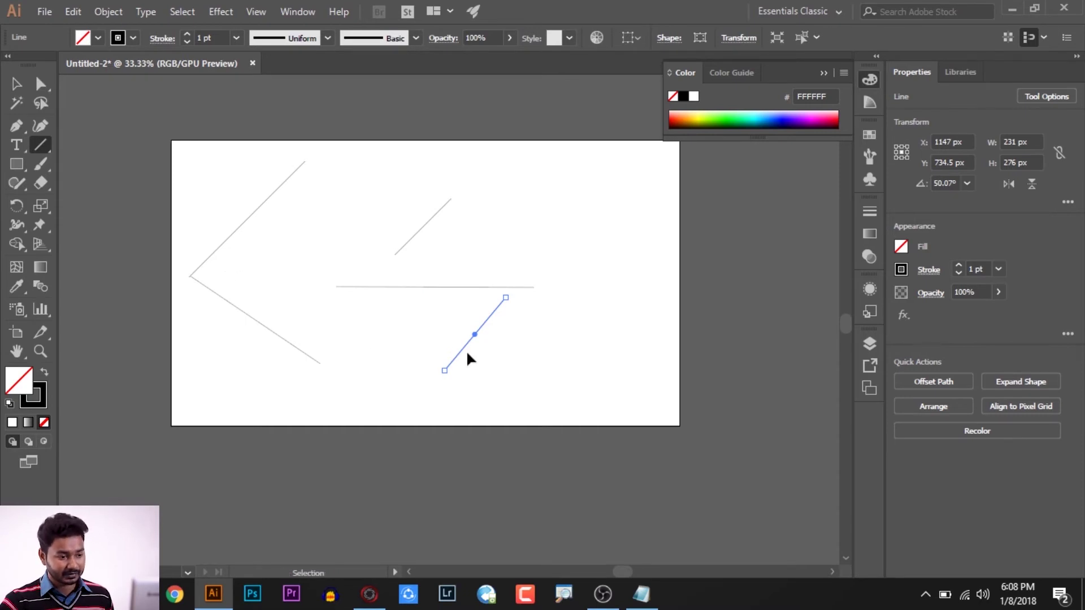
- Move the lower diagonal line up above the horizontal line
click(16, 84)
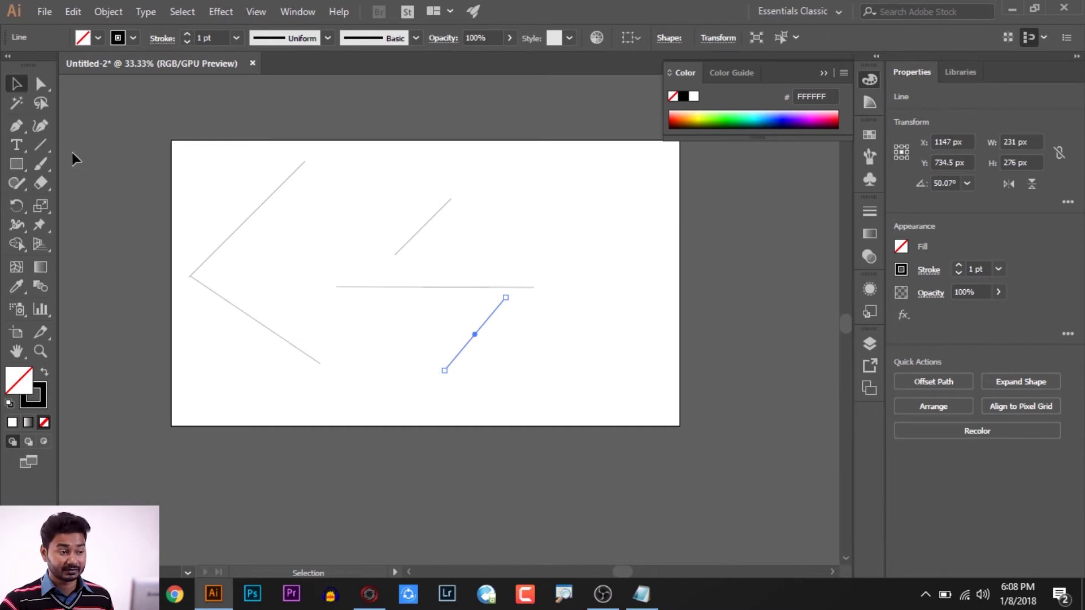
click(36, 147)
key(ctrl)
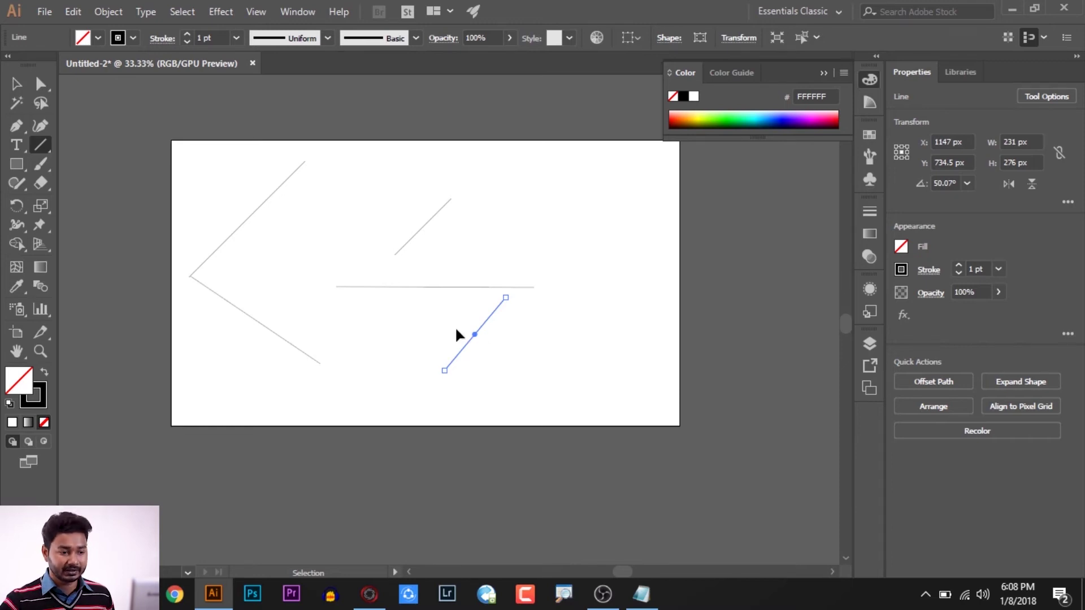
drag(484, 321, 510, 229)
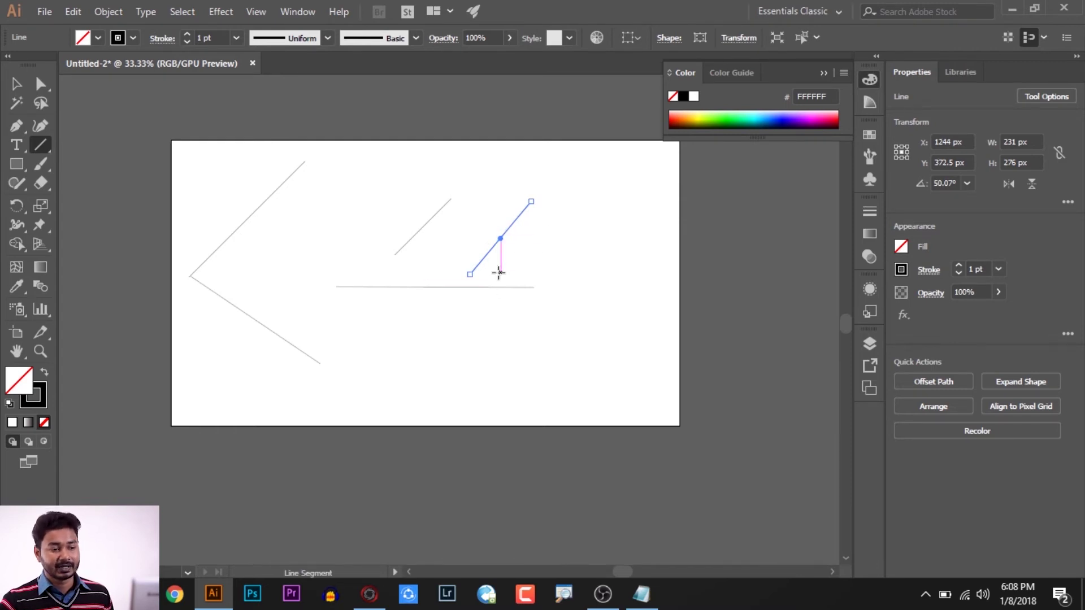
- Add a 582 px line tilted 3.83° and move it below the horizontal line
drag(491, 266, 644, 258)
key(ctrl)
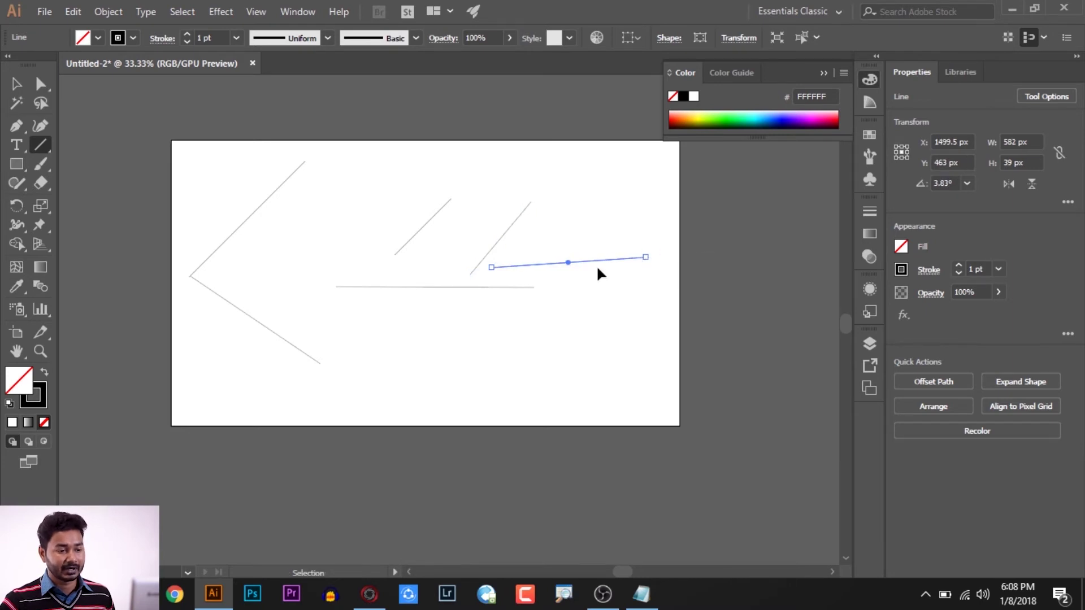
drag(598, 260, 503, 354)
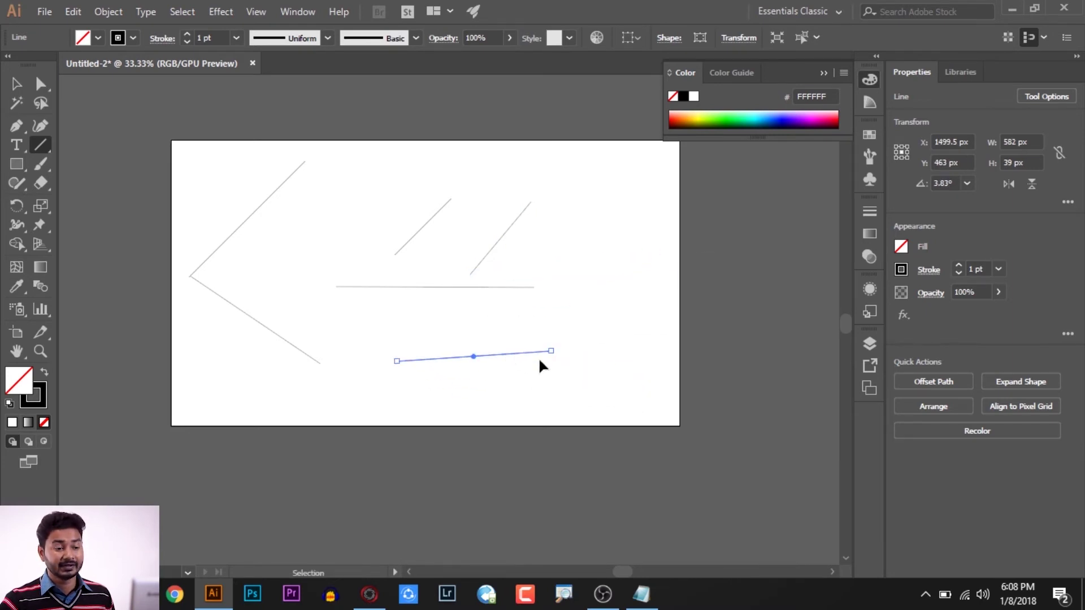
click(39, 84)
click(39, 146)
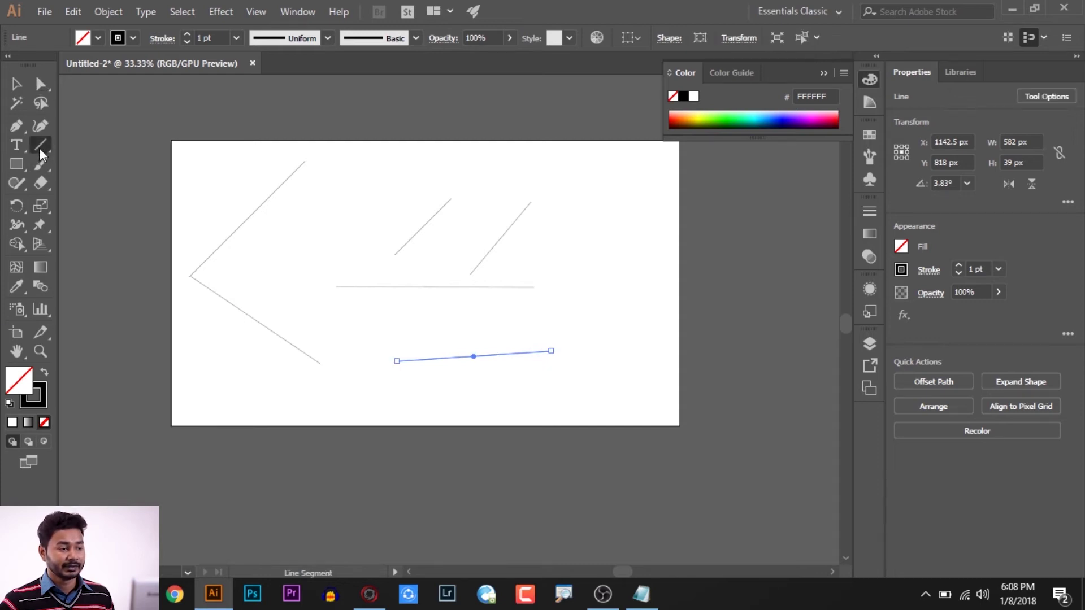
key(ctrl)
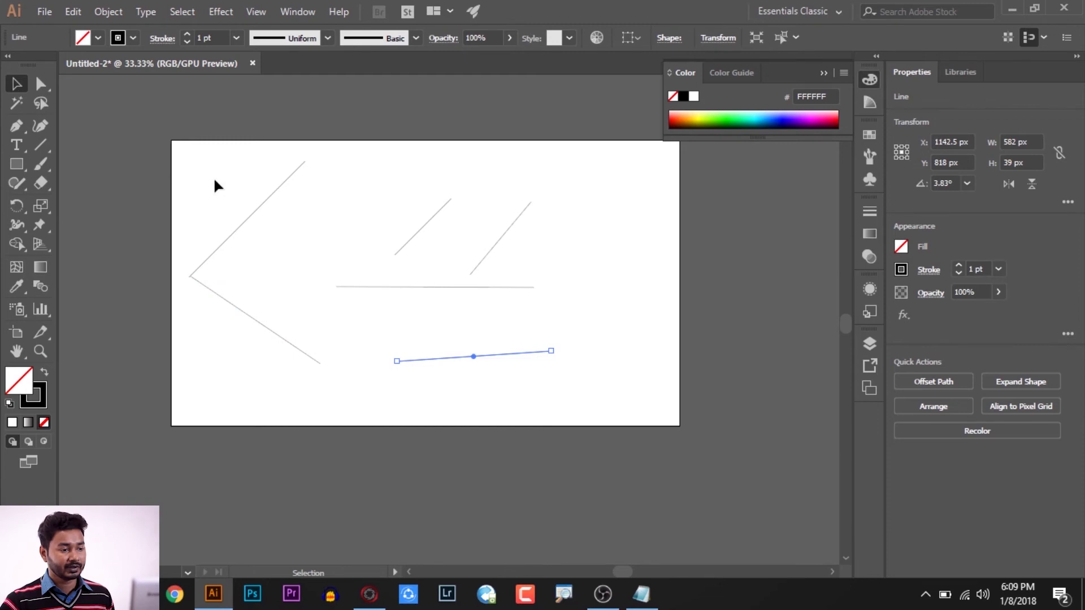
- Delete the four thin lines and draw a new diagonal line near the artboard centre
drag(346, 226, 572, 425)
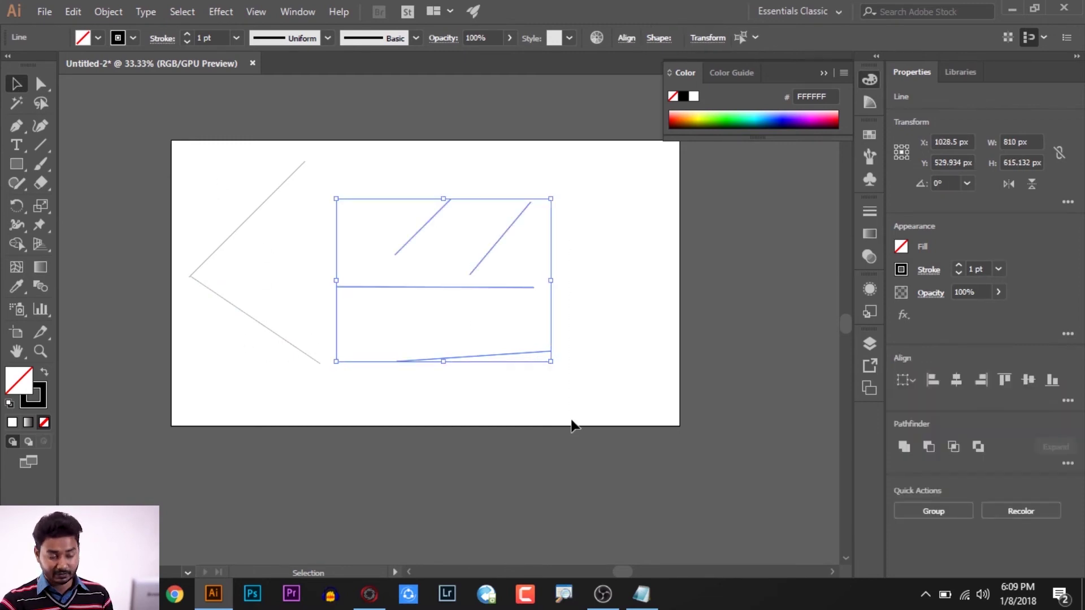
key(Delete)
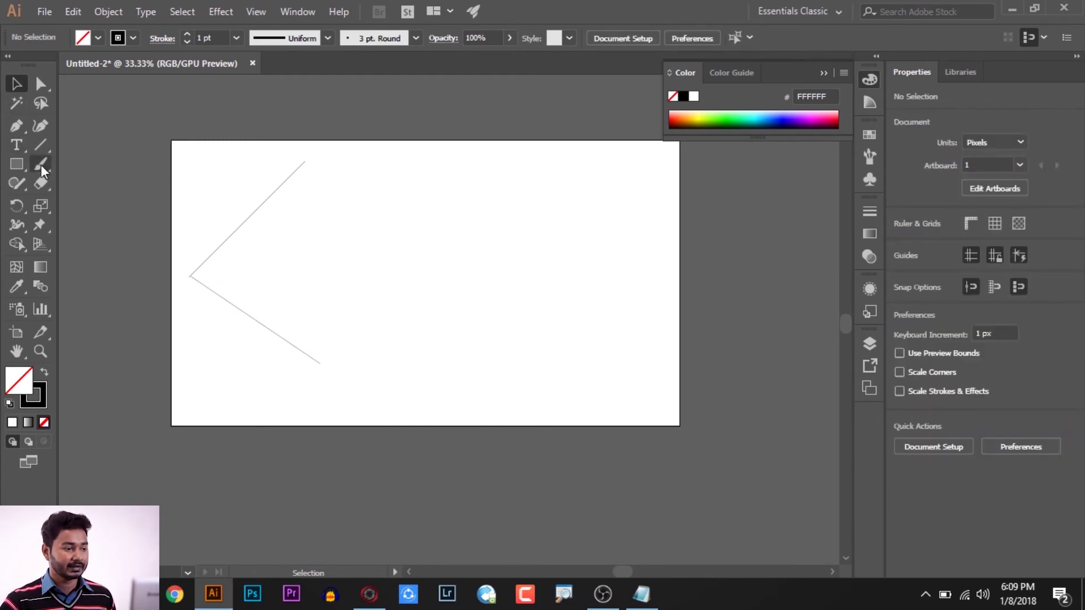
click(40, 145)
drag(402, 228, 481, 361)
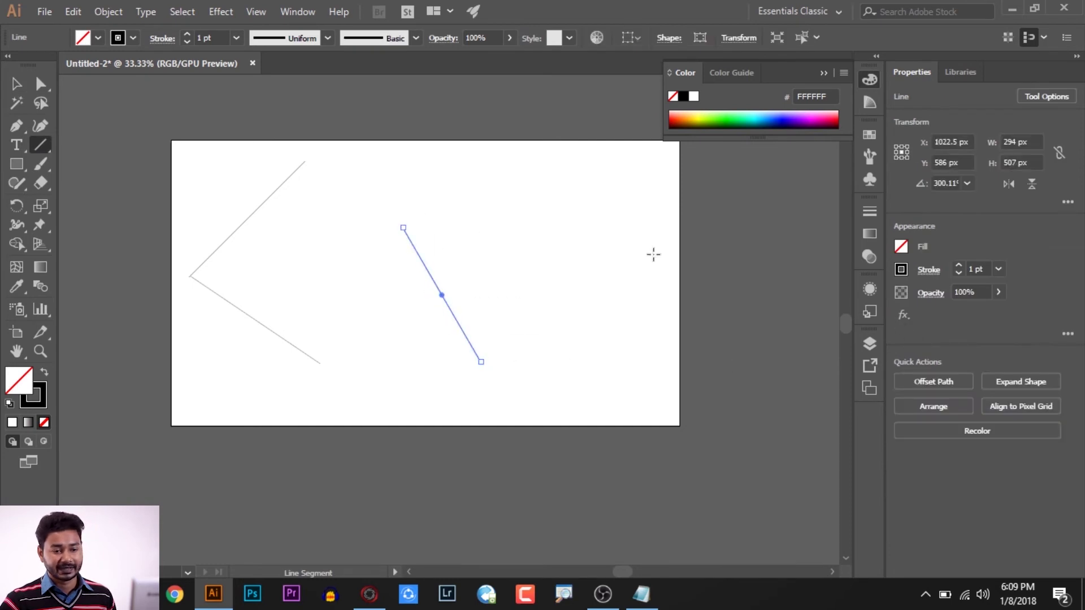
- Raise the new line's stroke weight to 21 pt
click(958, 265)
click(958, 265)
click(957, 265)
click(958, 265)
click(957, 264)
click(957, 264)
click(958, 264)
click(958, 265)
click(958, 264)
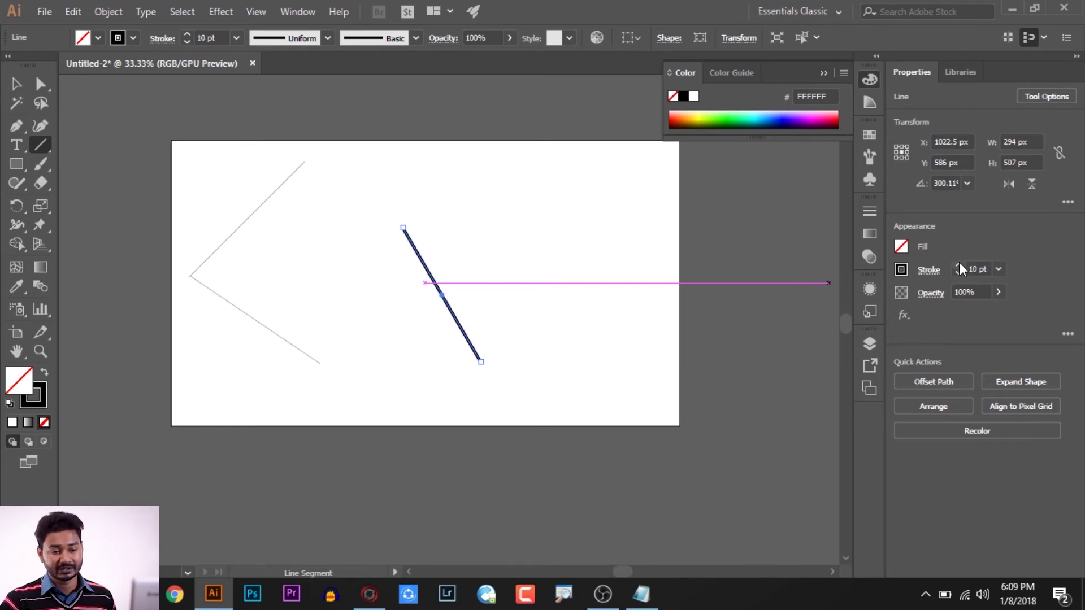
click(959, 264)
click(958, 264)
click(958, 264)
click(958, 265)
click(958, 264)
click(958, 265)
click(958, 265)
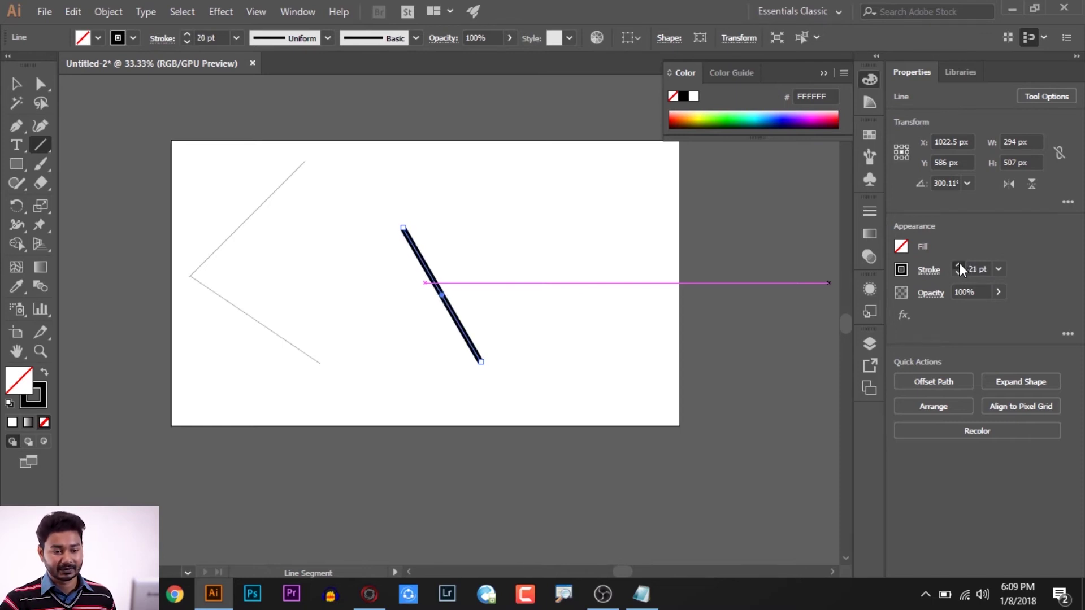
- Lower the line's opacity to 26%, then restore it to 100%
click(999, 292)
drag(951, 317, 952, 317)
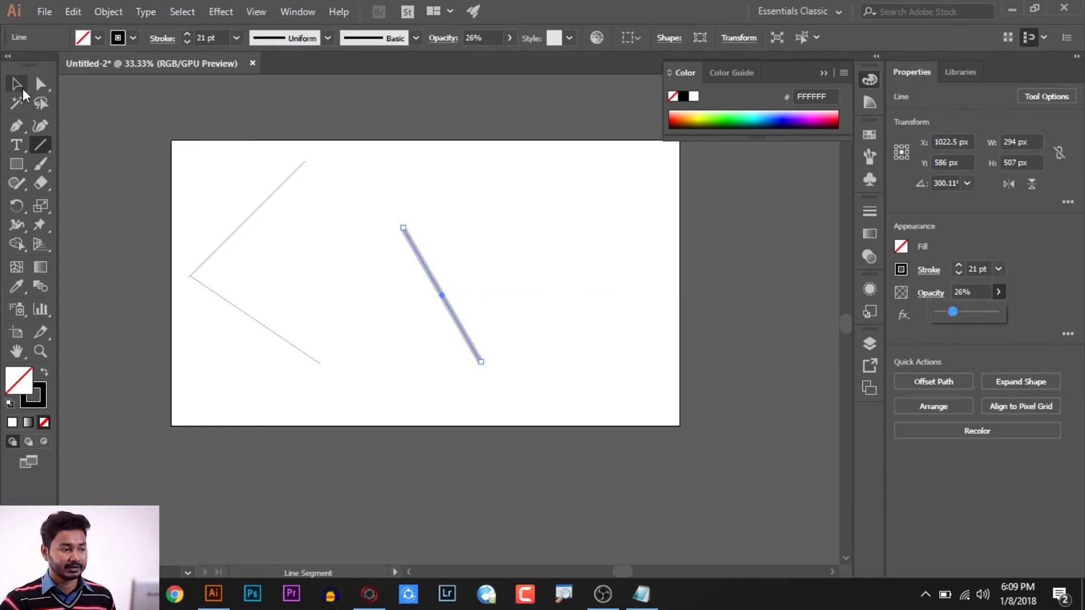
click(20, 87)
scroll(458, 321, up, 2)
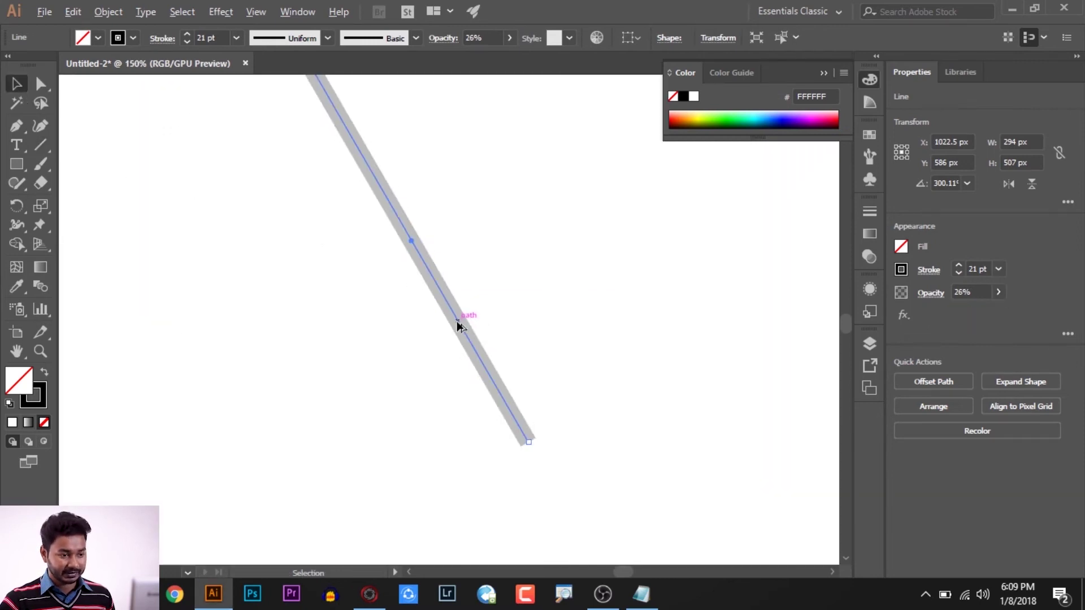
scroll(457, 321, down, 1)
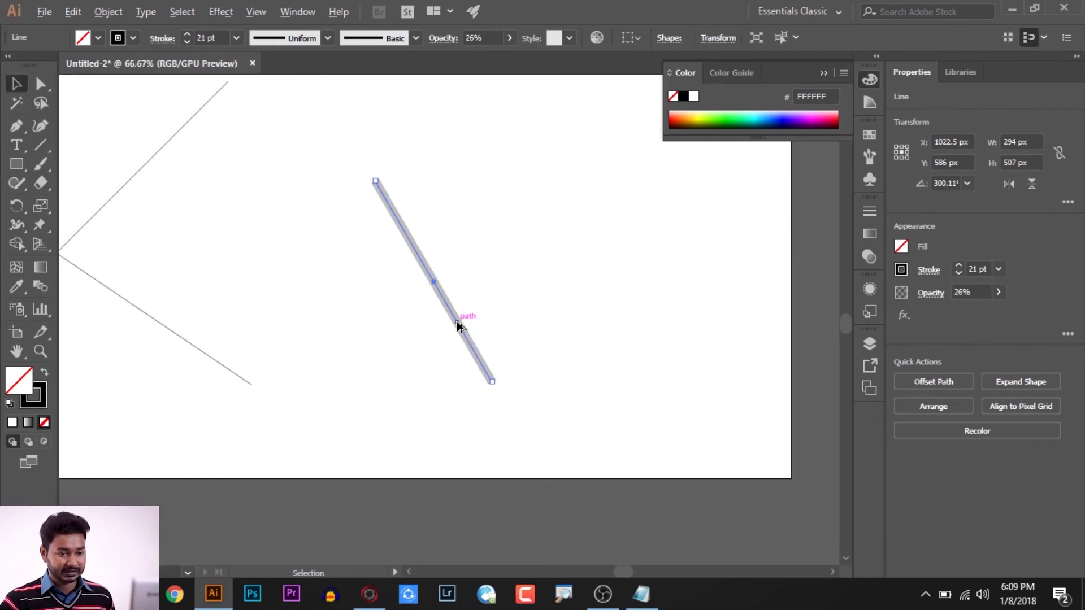
click(999, 292)
drag(955, 311, 1012, 314)
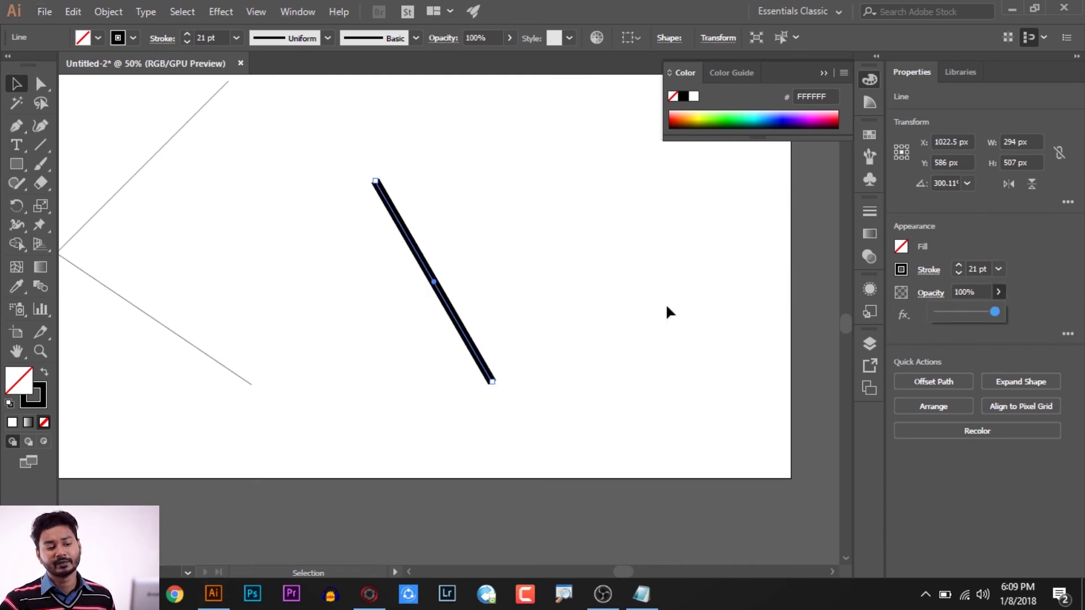
scroll(560, 225, down, 2)
- Show the Stroke panel via Window and switch the 21 pt line to Round Cap
click(294, 12)
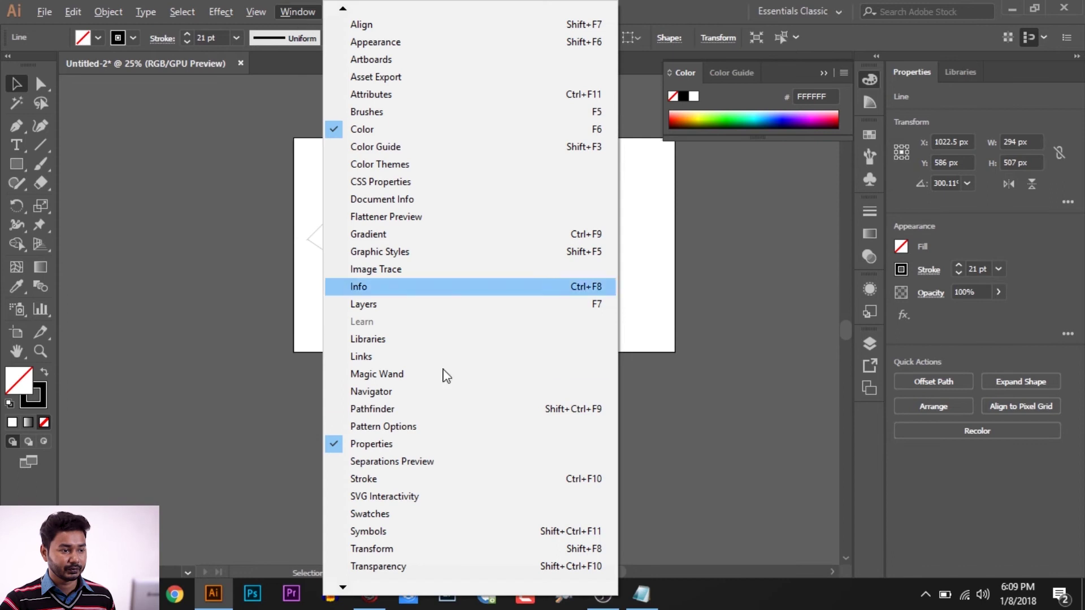
click(408, 479)
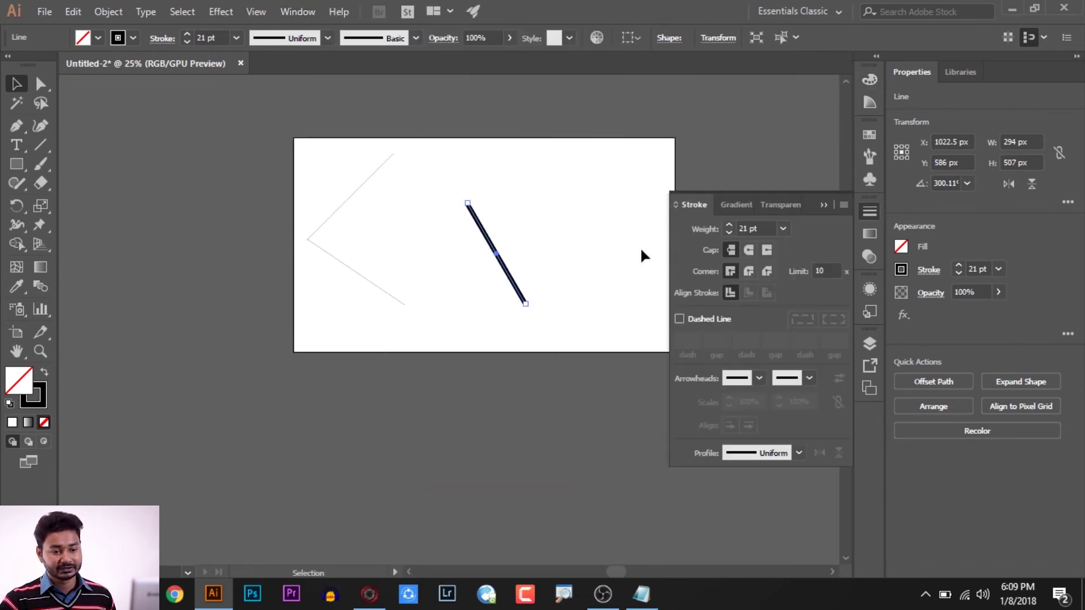
scroll(516, 259, up, 4)
scroll(520, 262, up, 5)
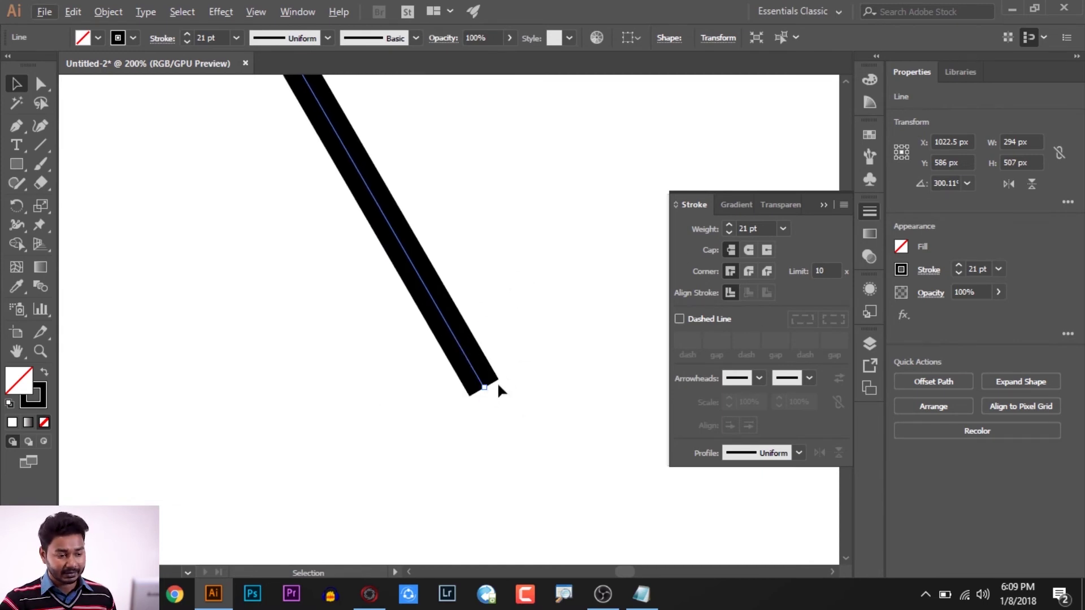
click(747, 254)
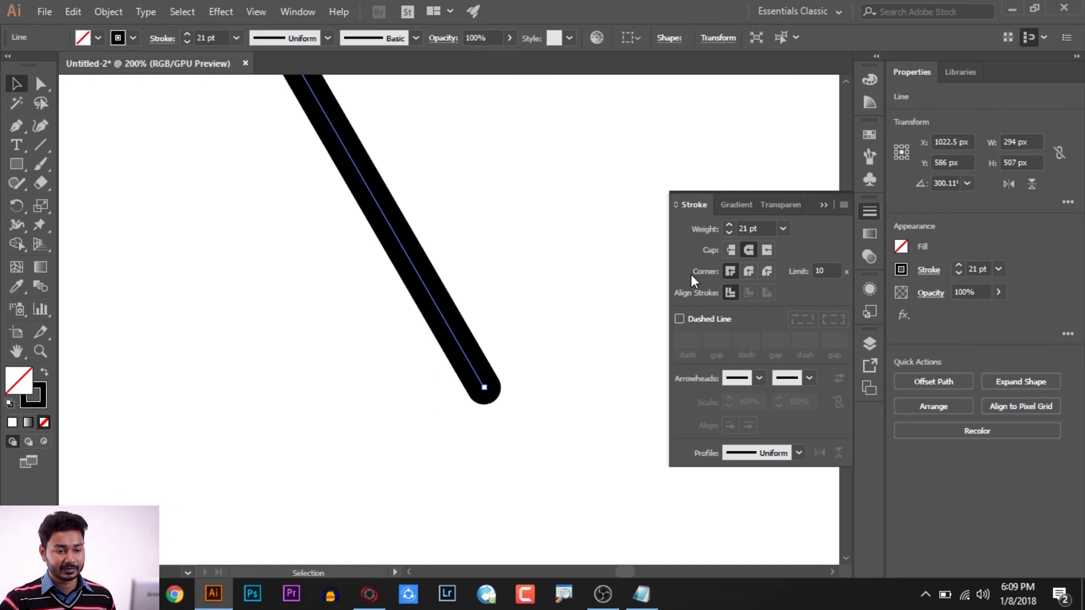
key(alt)
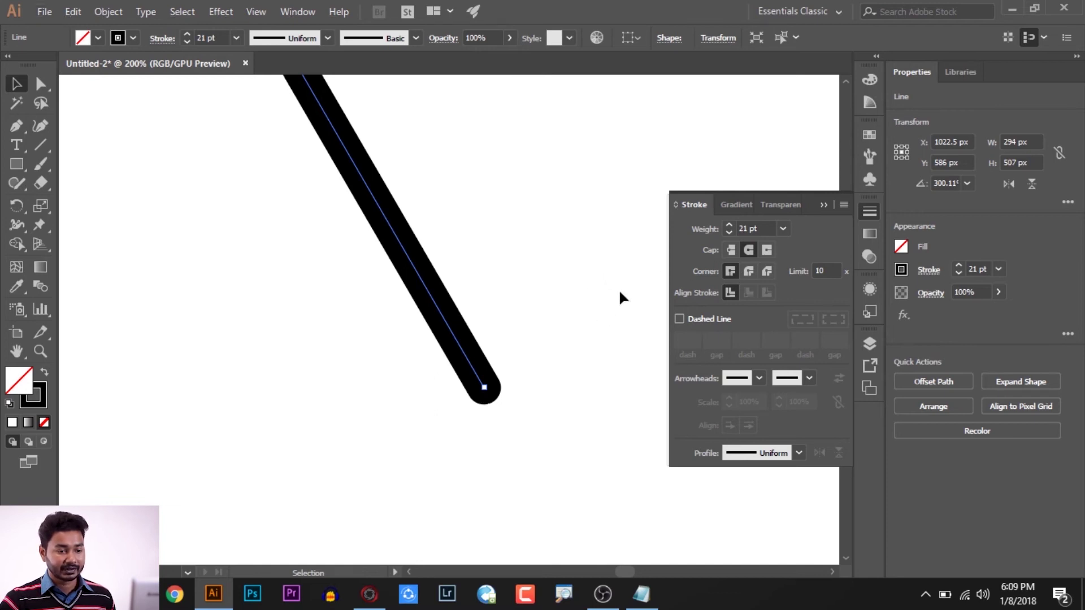
scroll(618, 290, down, 5)
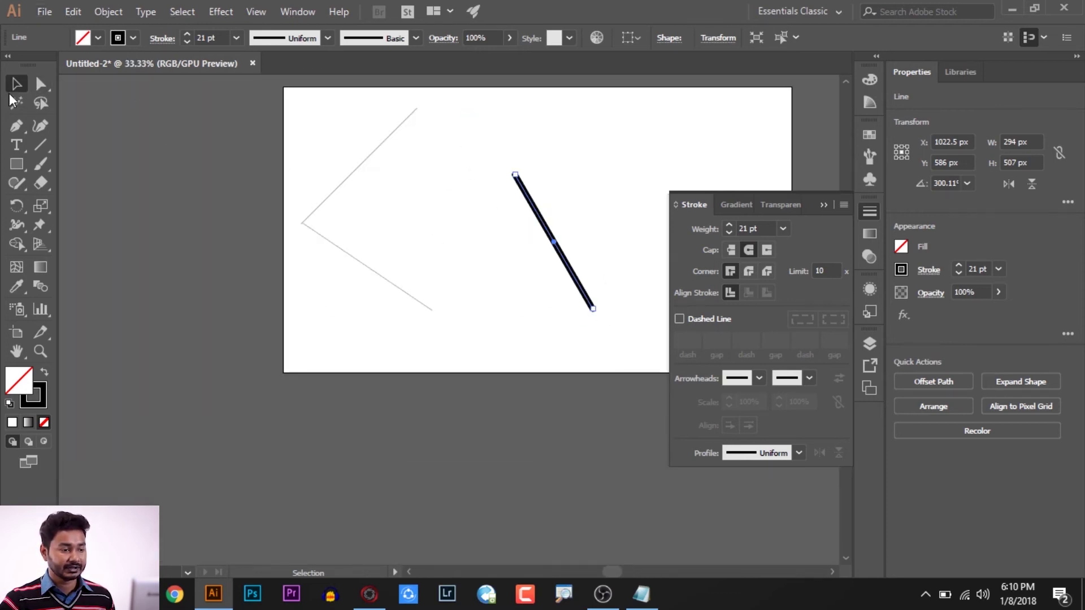
- Draw a three-point angled path with the Pen tool
click(16, 126)
click(478, 204)
click(428, 267)
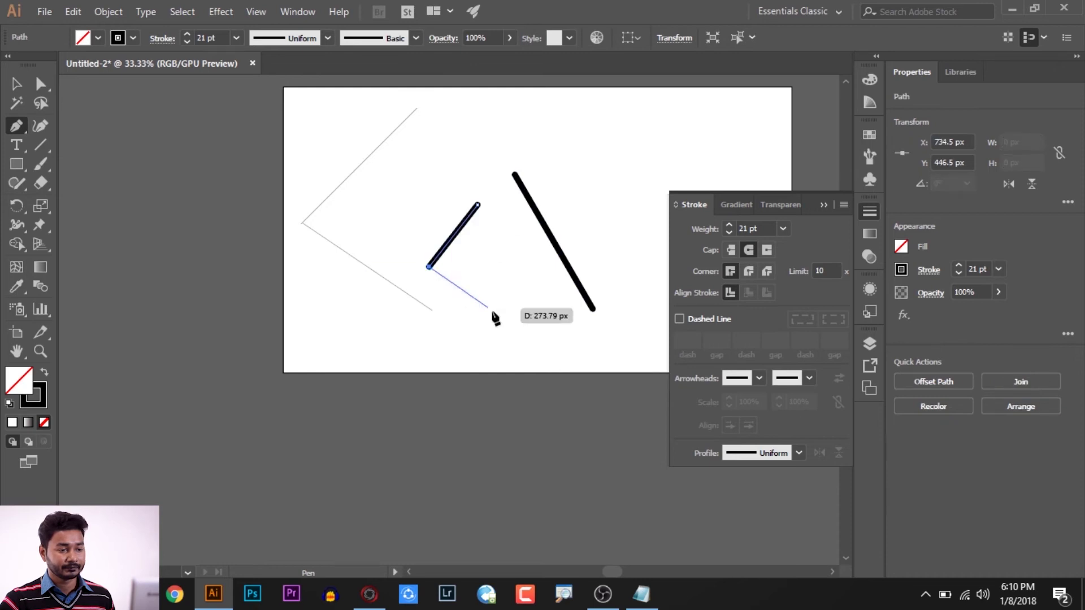
click(494, 312)
click(16, 84)
- Give the corner a round join, then delete the bottom anchor to leave one diagonal
key(ctrl+1)
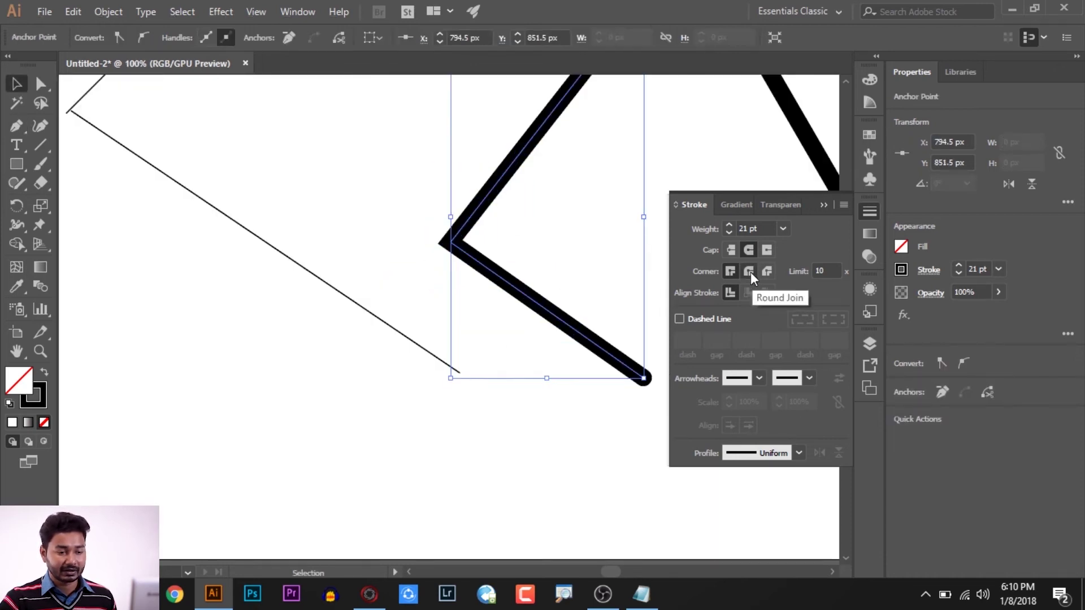
key(space)
drag(531, 217, 398, 246)
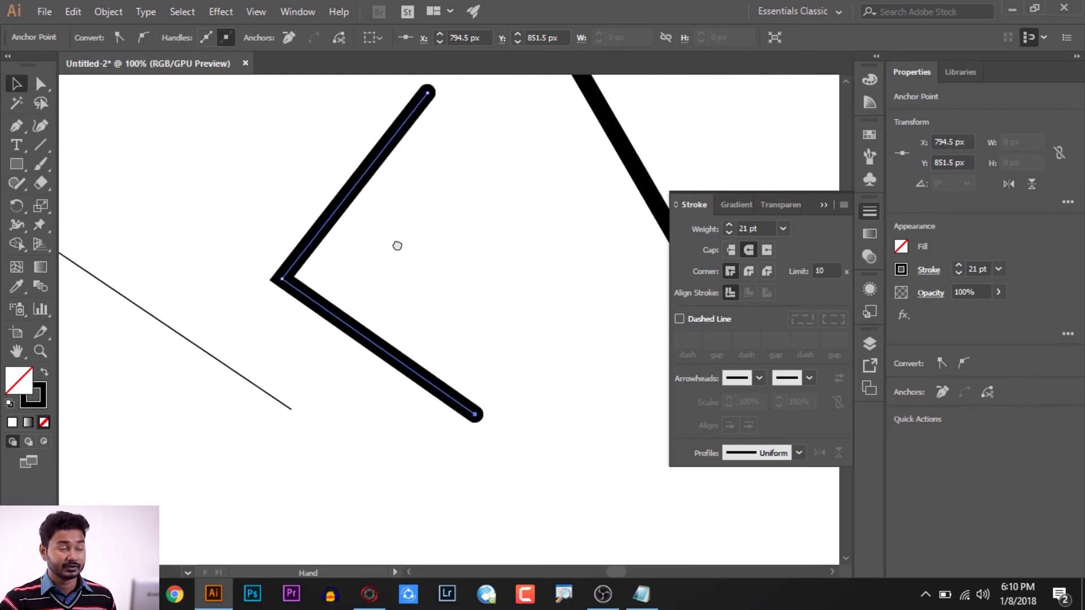
click(750, 271)
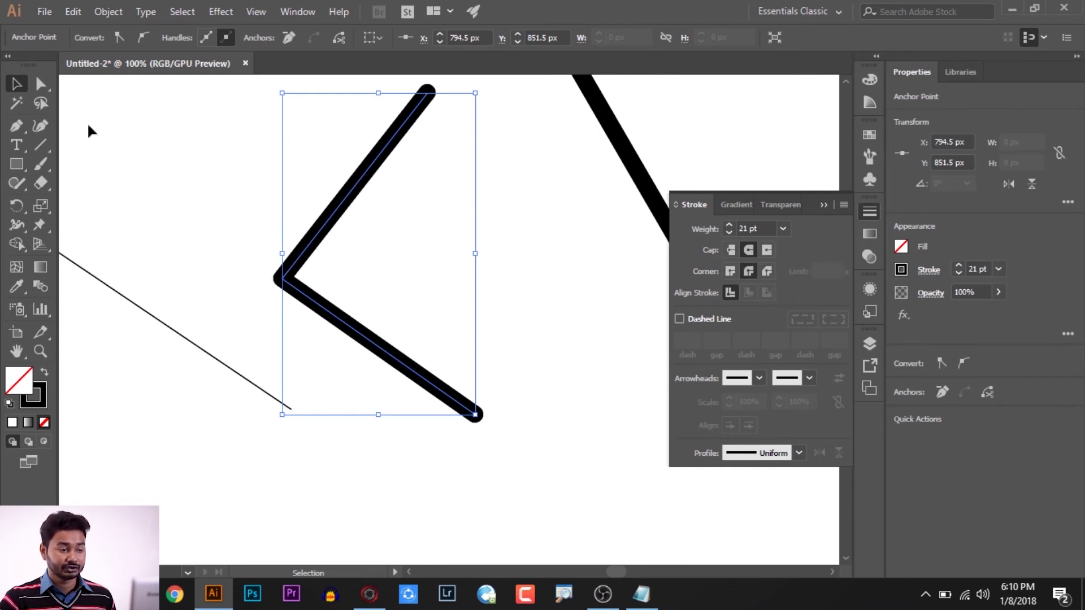
key(Delete)
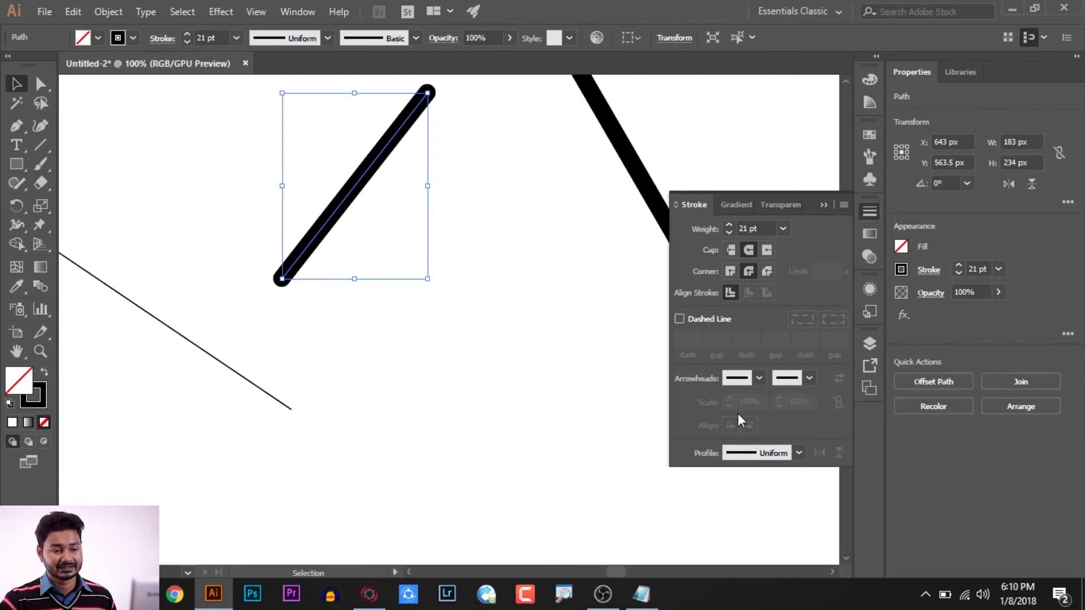
- Make the stroke dashed, trying dash lengths of 26, 35, 47 and 31 pt
click(679, 319)
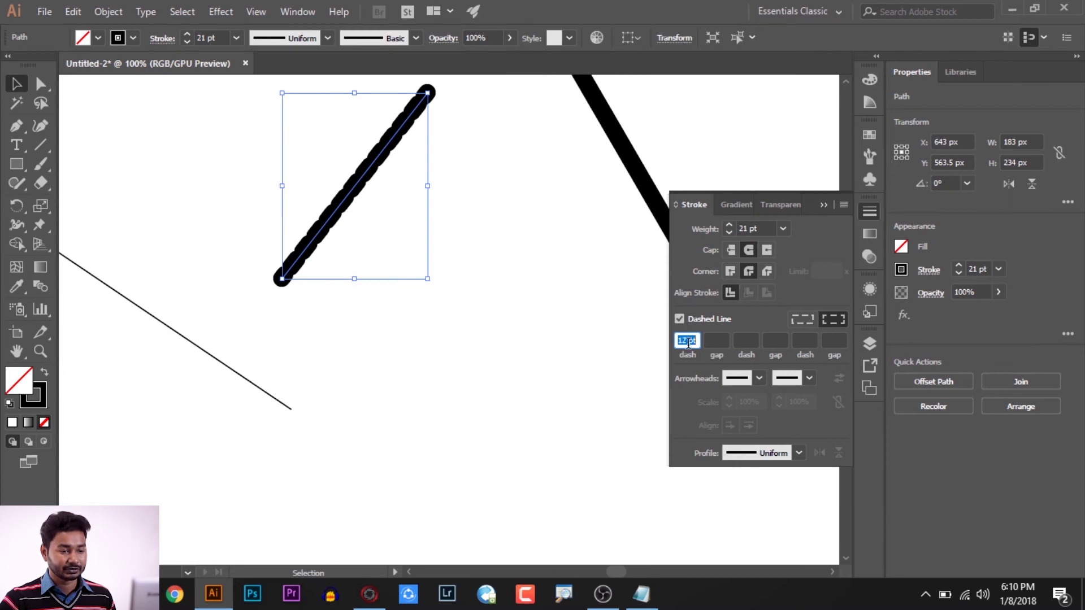
text(26)
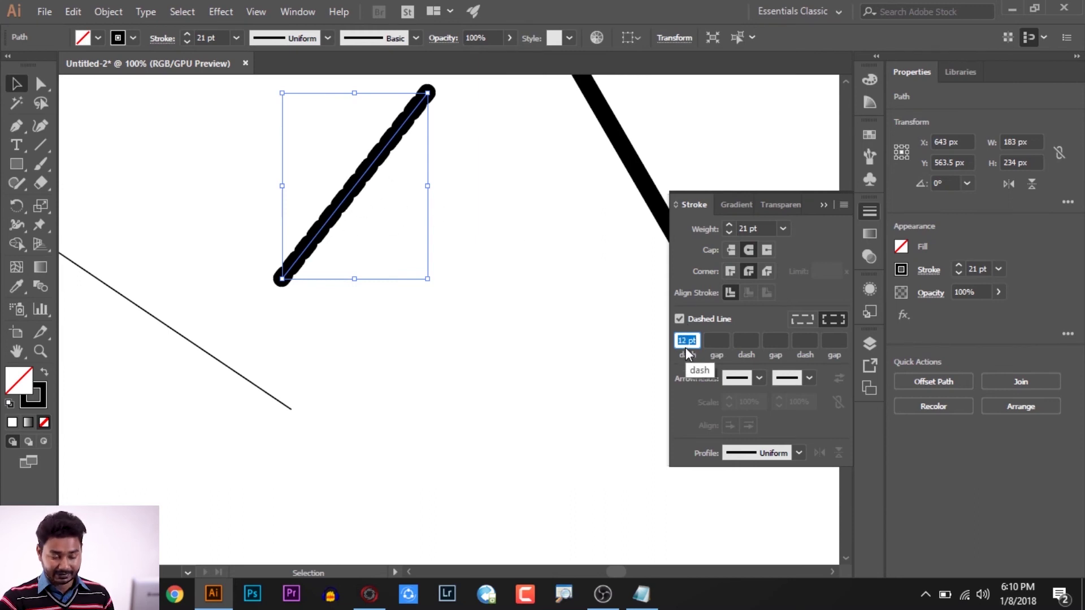
key(Return)
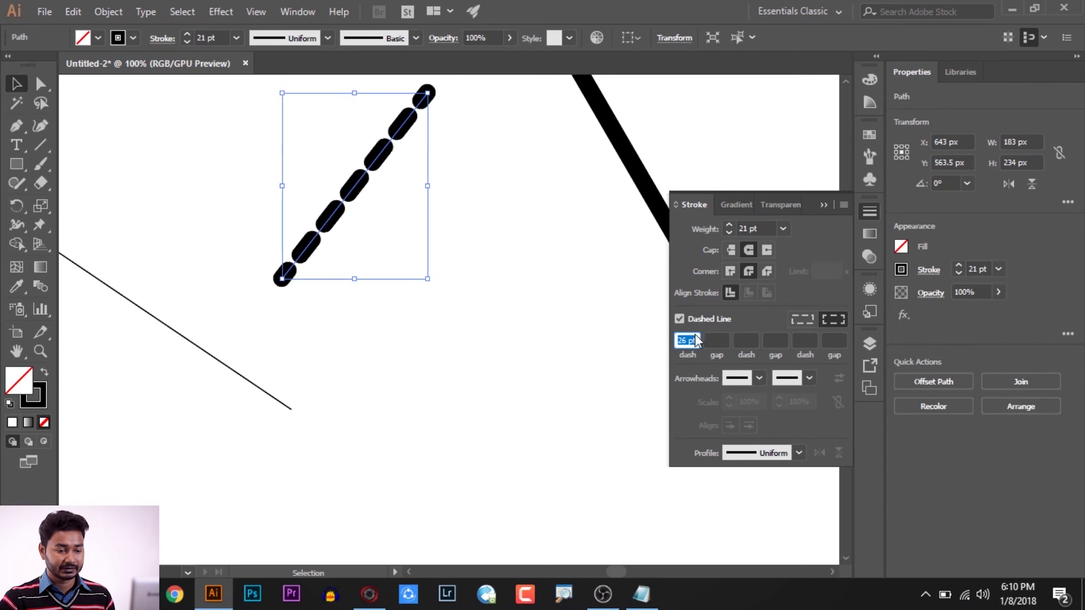
text(35)
key(Return)
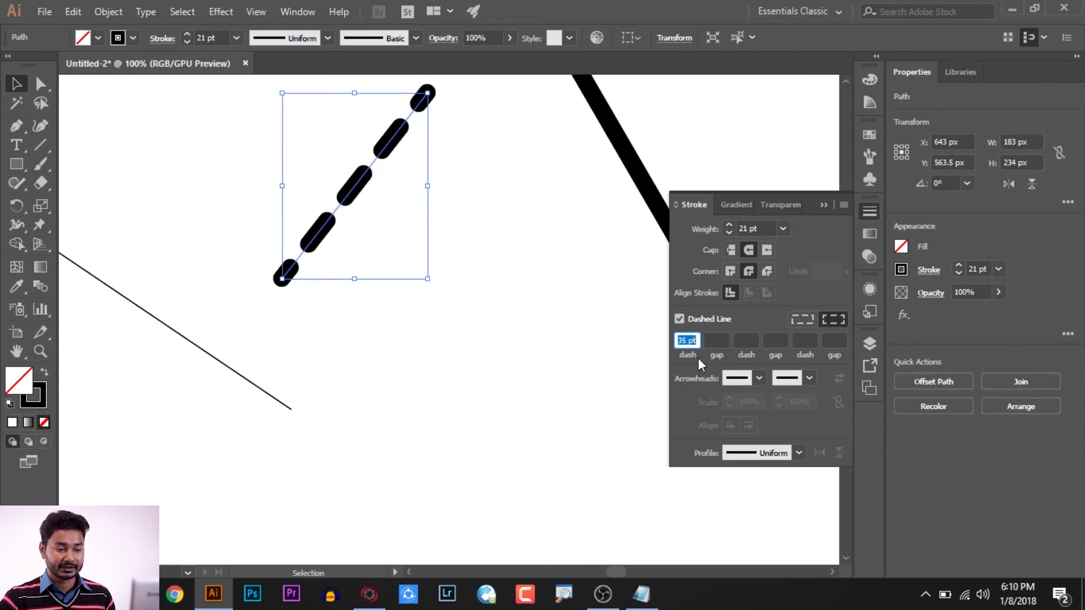
text(47)
key(Return)
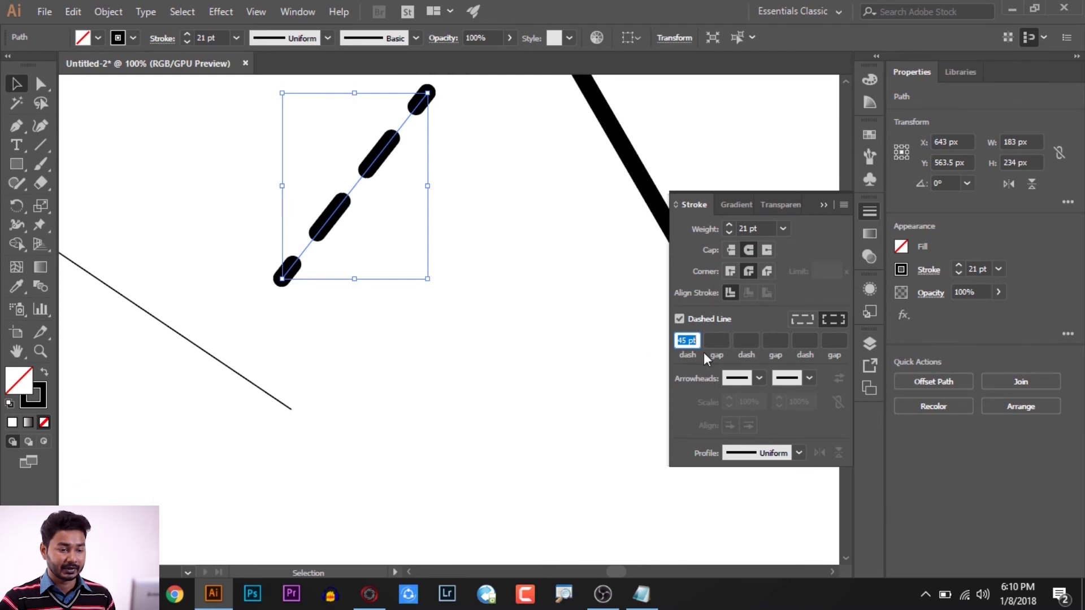
text(31)
key(Return)
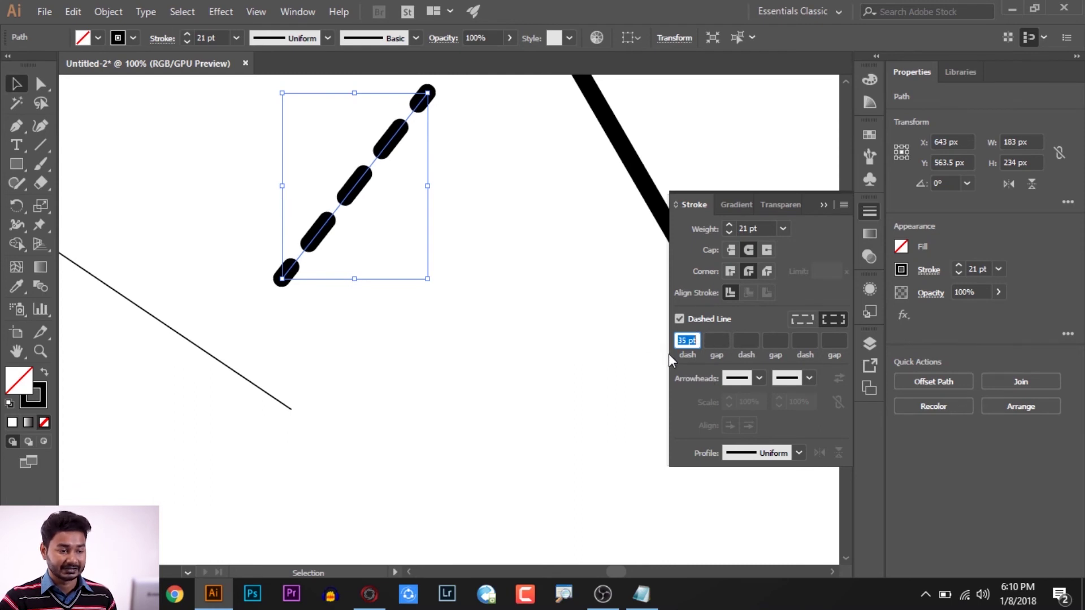
- Set the gap between dashes to 10 pt, then widen it
click(715, 339)
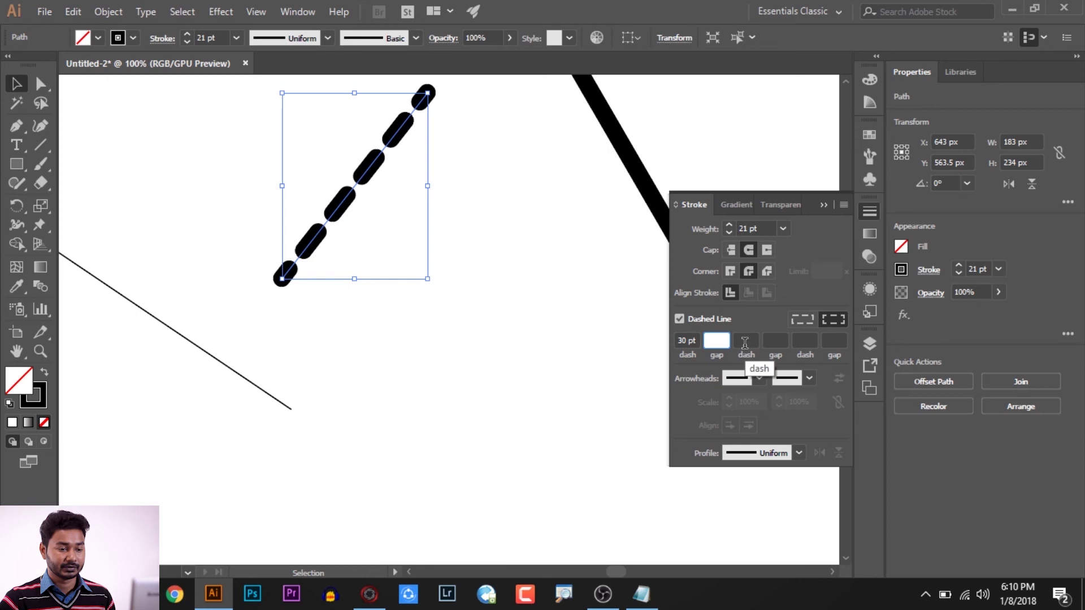
text(10)
click(746, 339)
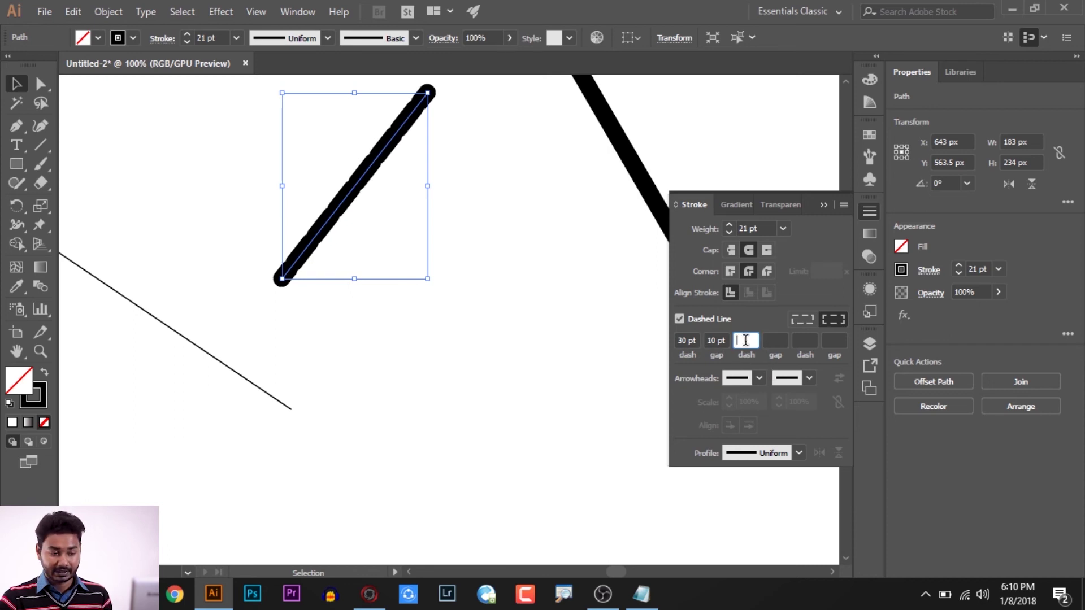
click(715, 345)
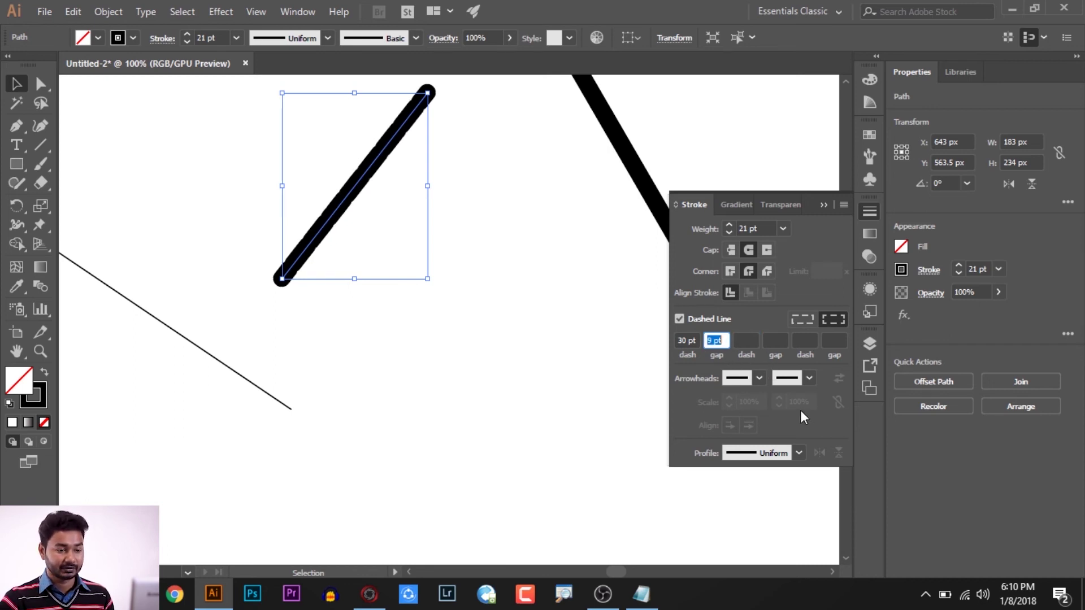
key(Up)
key(Up)
key(Up)
key(Up)
key(Up)
key(Up)
key(Up)
key(Up)
key(Up)
key(Up)
key(Up)
key(Up)
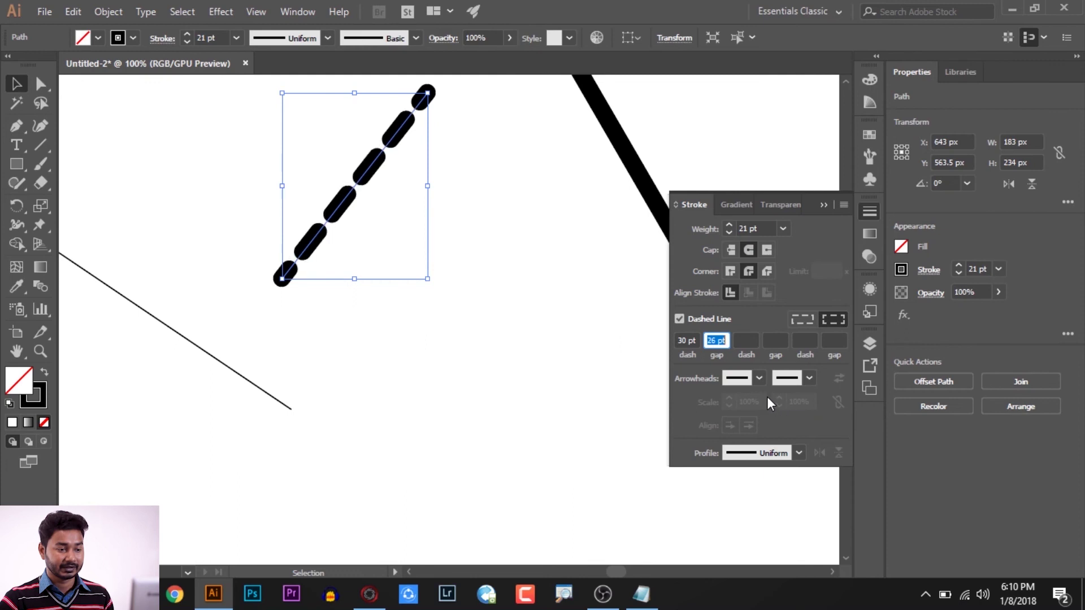
- Set the dash length to 0 pt so the dashes become round dots, then deselect
click(687, 341)
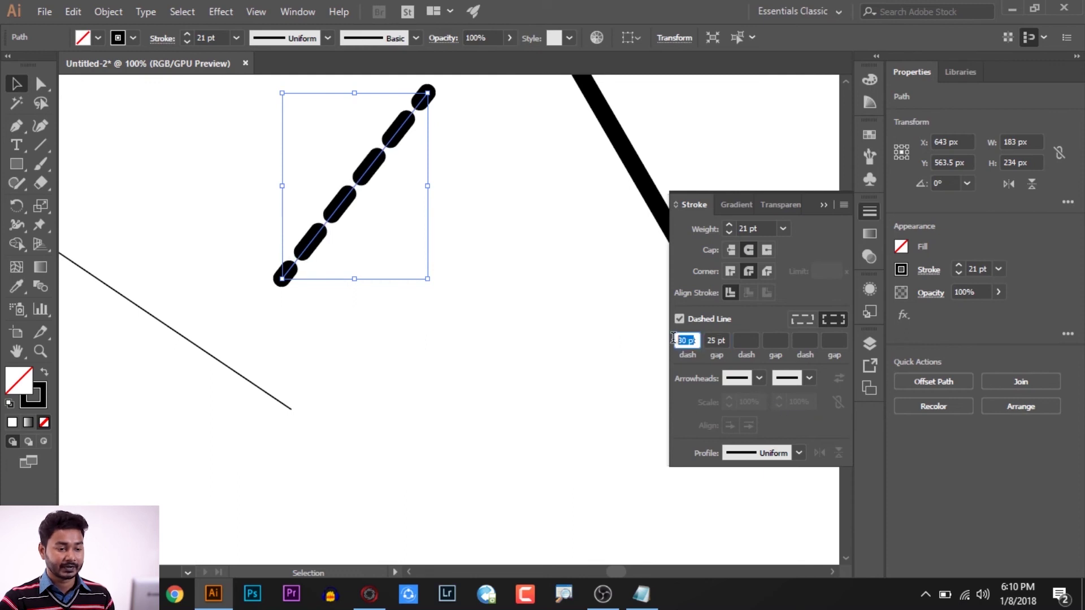
text(30)
click(715, 341)
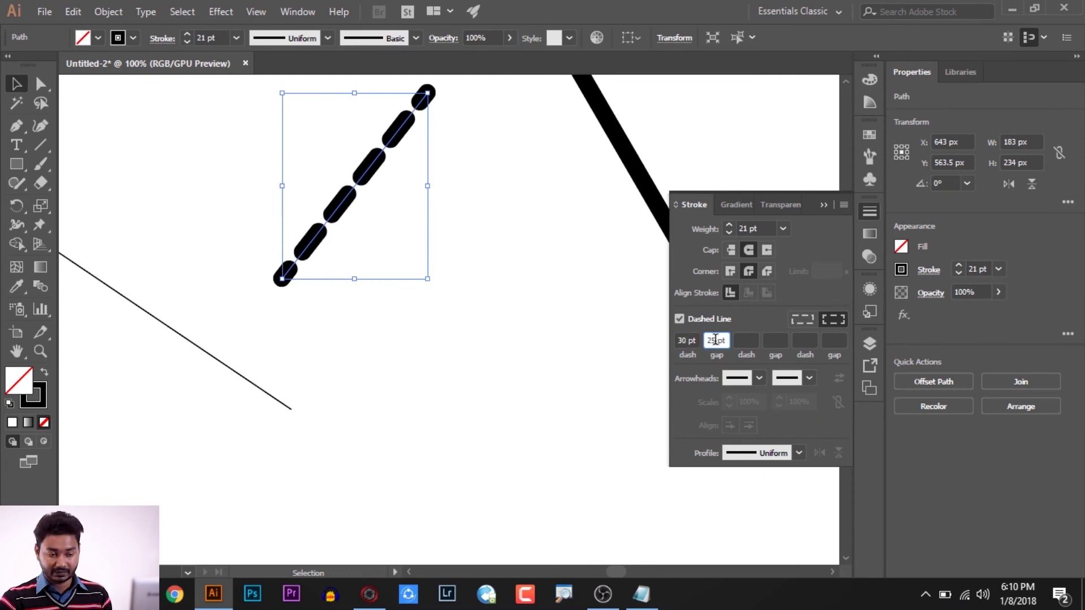
click(692, 340)
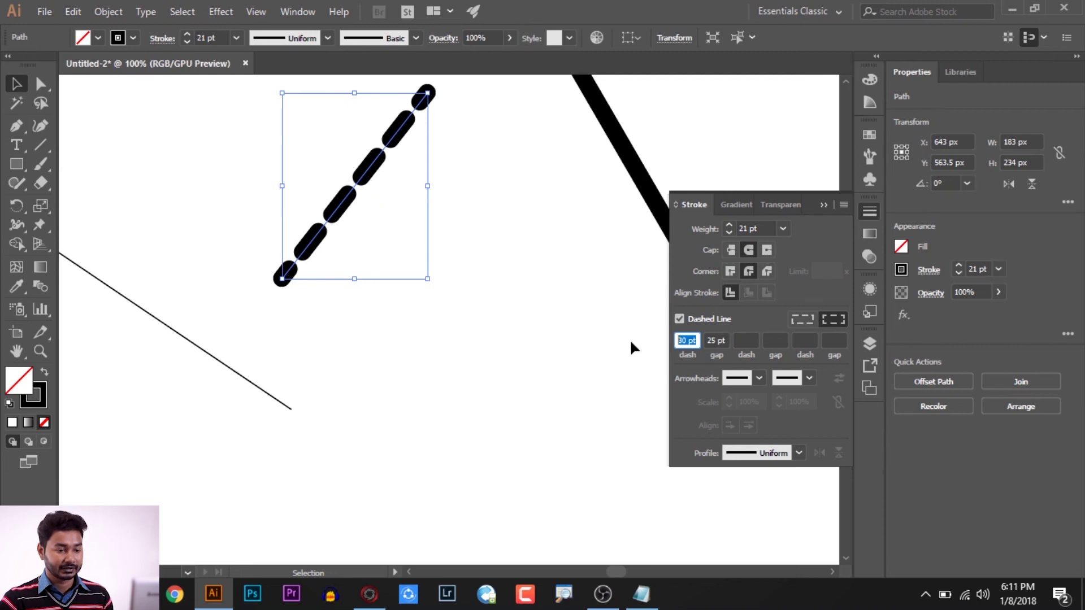
click(715, 340)
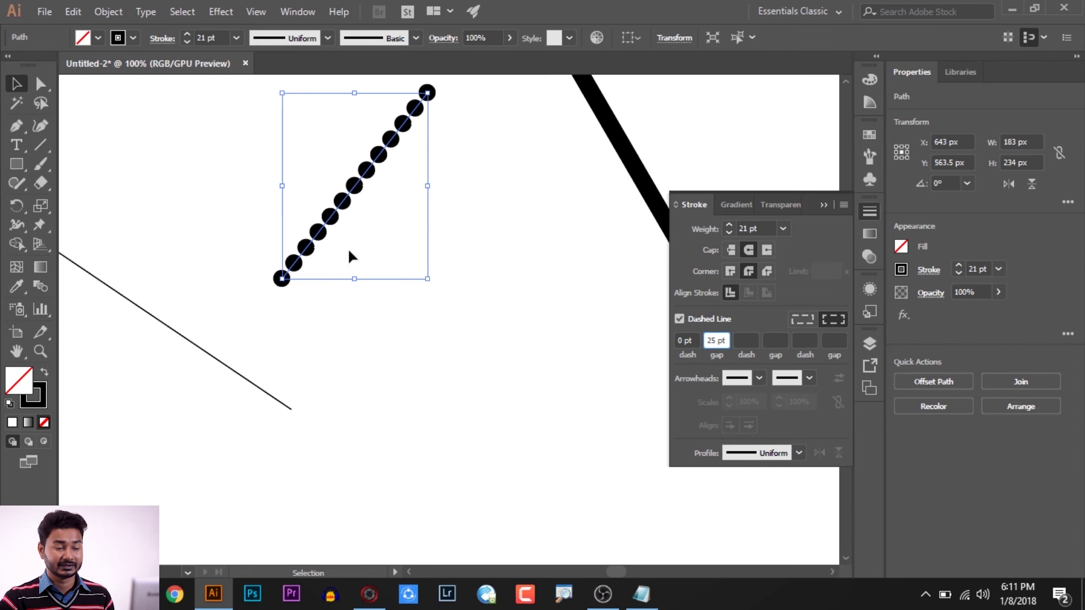
scroll(400, 141, up, 3)
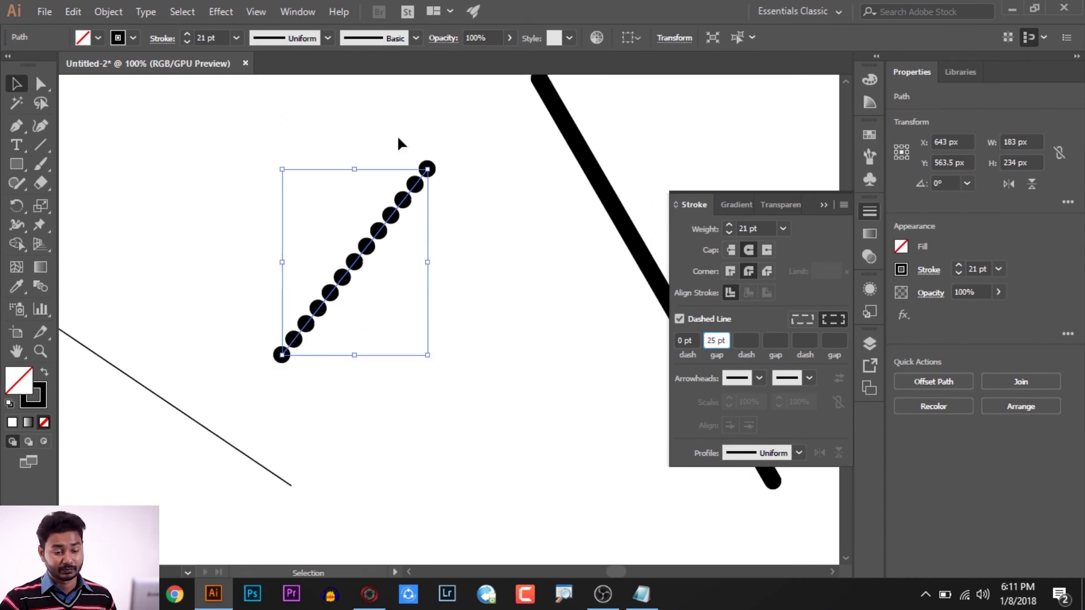
scroll(395, 278, down, 3)
scroll(395, 278, up, 2)
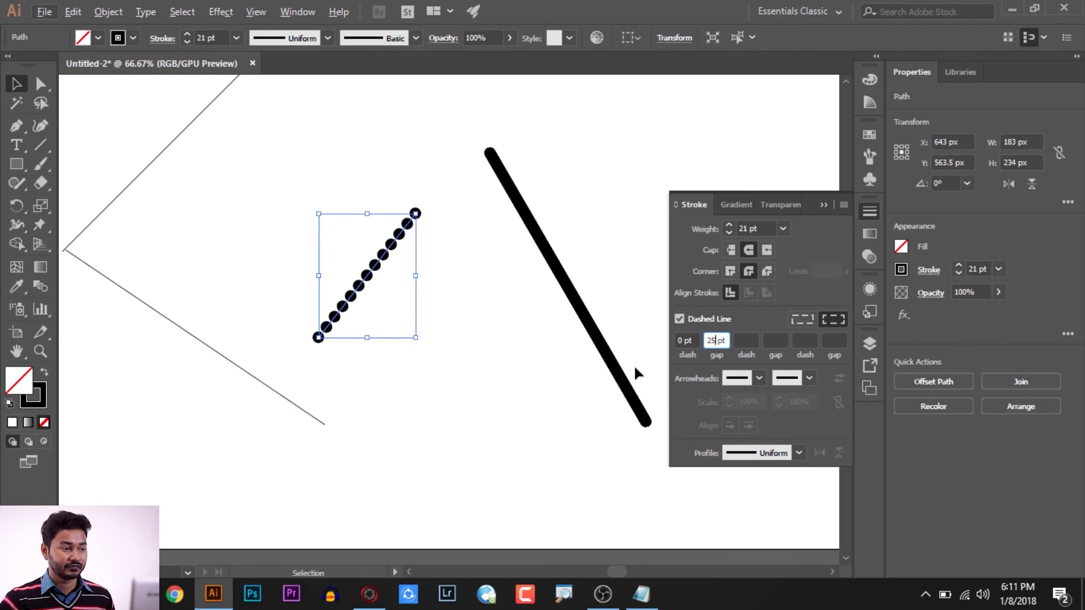
click(326, 144)
click(40, 145)
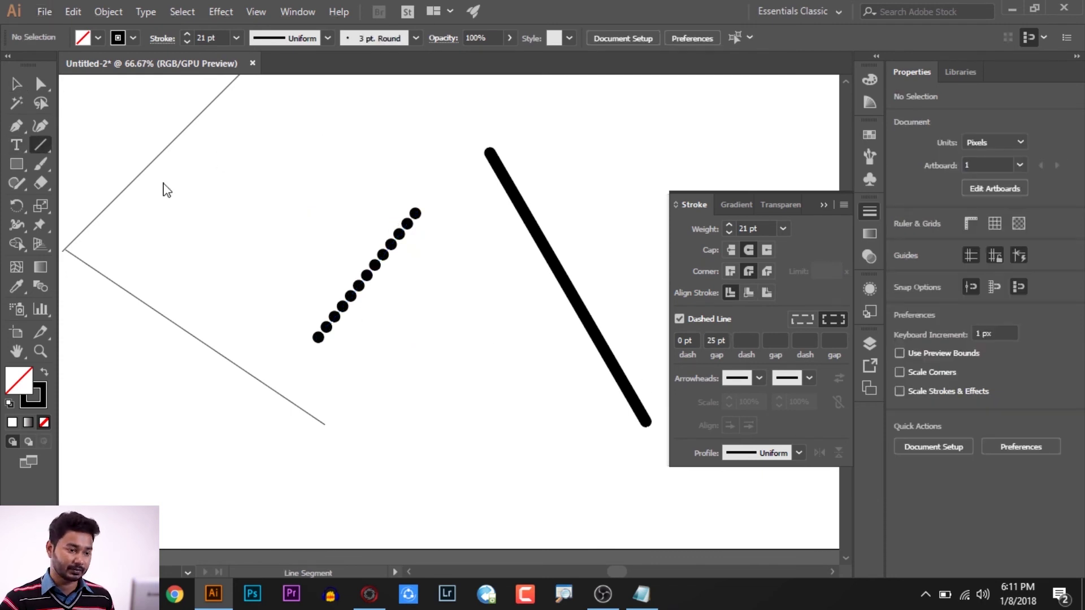
- Draw a new solid, flat-capped diagonal line below the dotted one
mouse_move(429, 320)
mouse_down()
mouse_move(520, 473)
mouse_move(505, 457)
mouse_up()
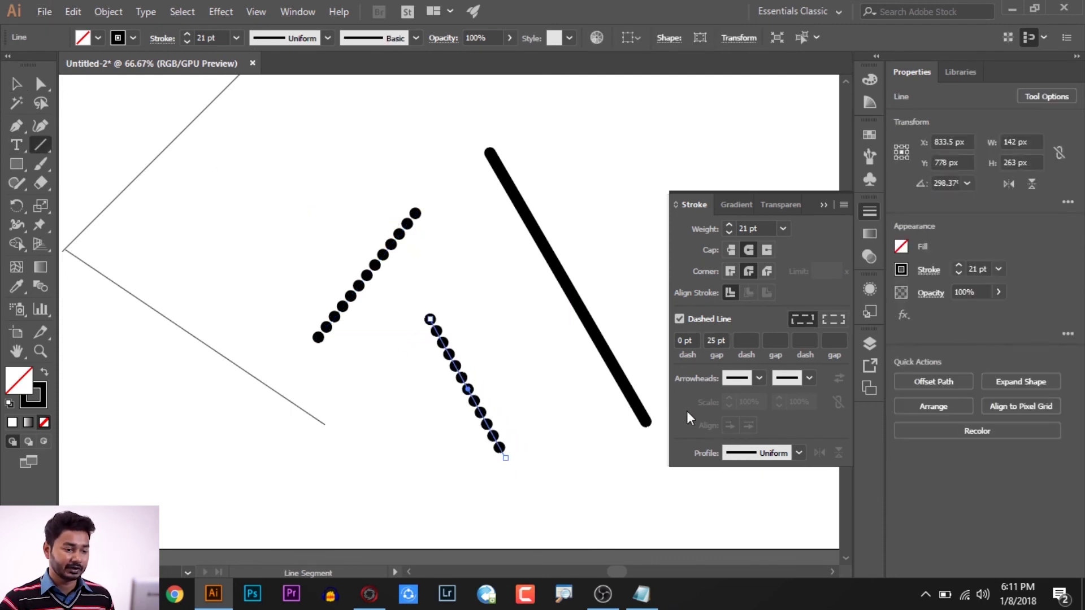
click(679, 318)
click(731, 250)
key(shift+w)
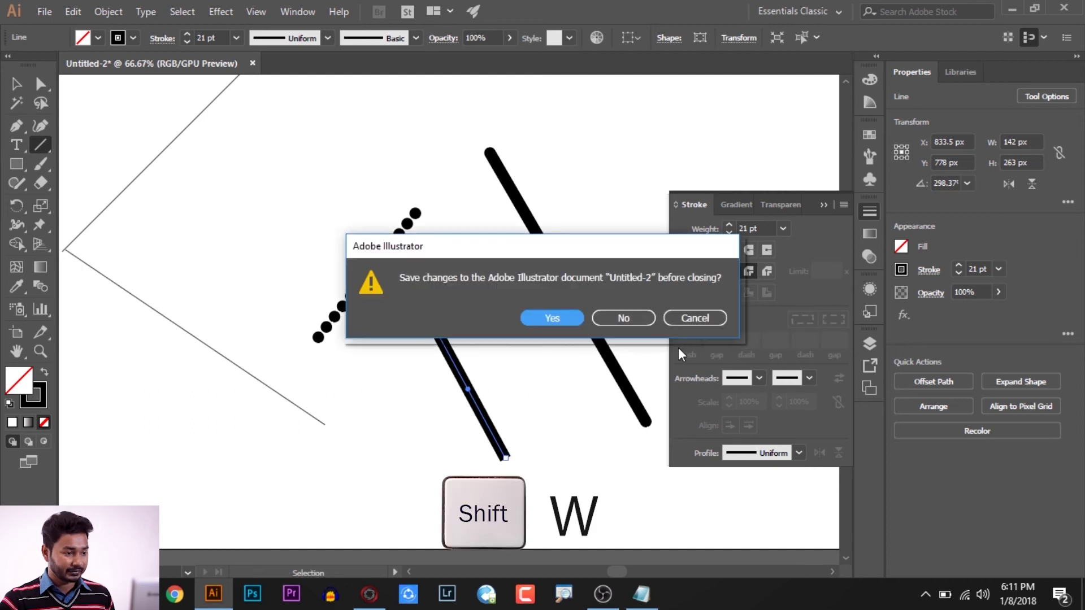
click(697, 317)
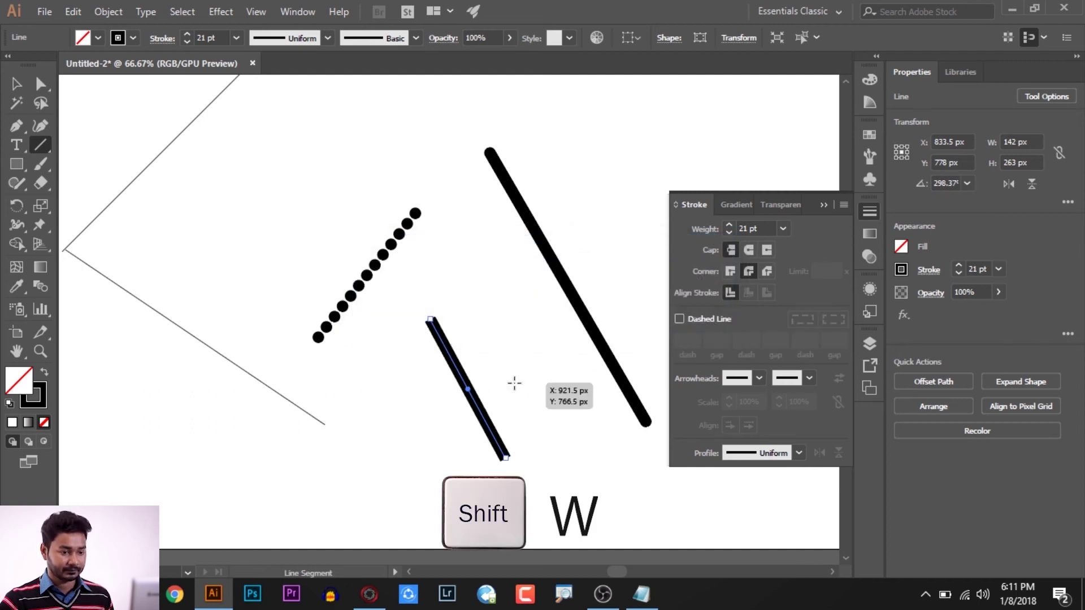
key(shift+w)
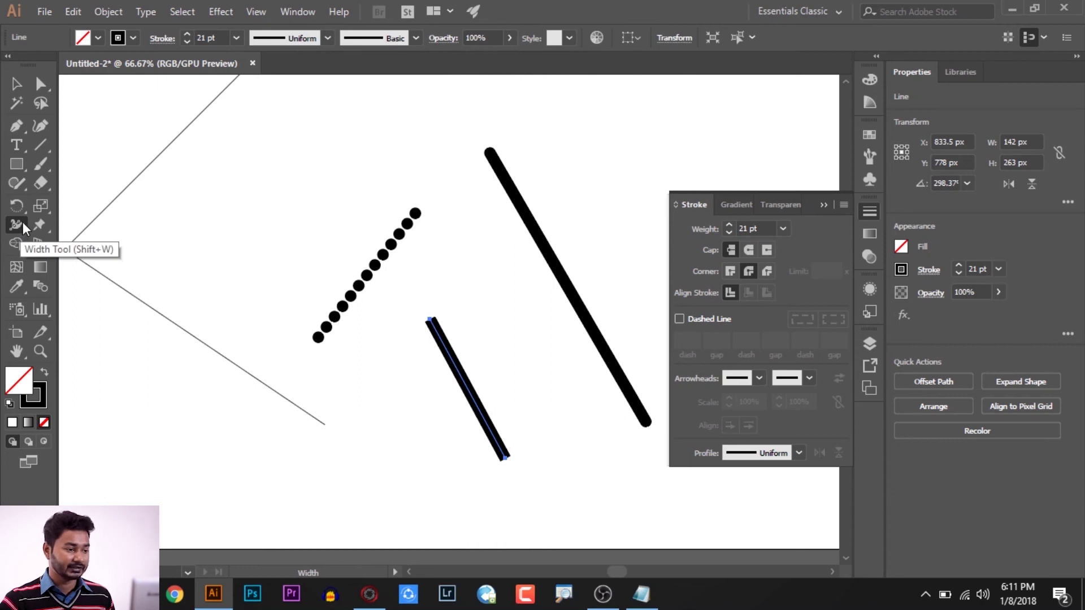
- Widen both ends with the Width tool into large round bulges around a thin waist
scroll(545, 514, up, 3)
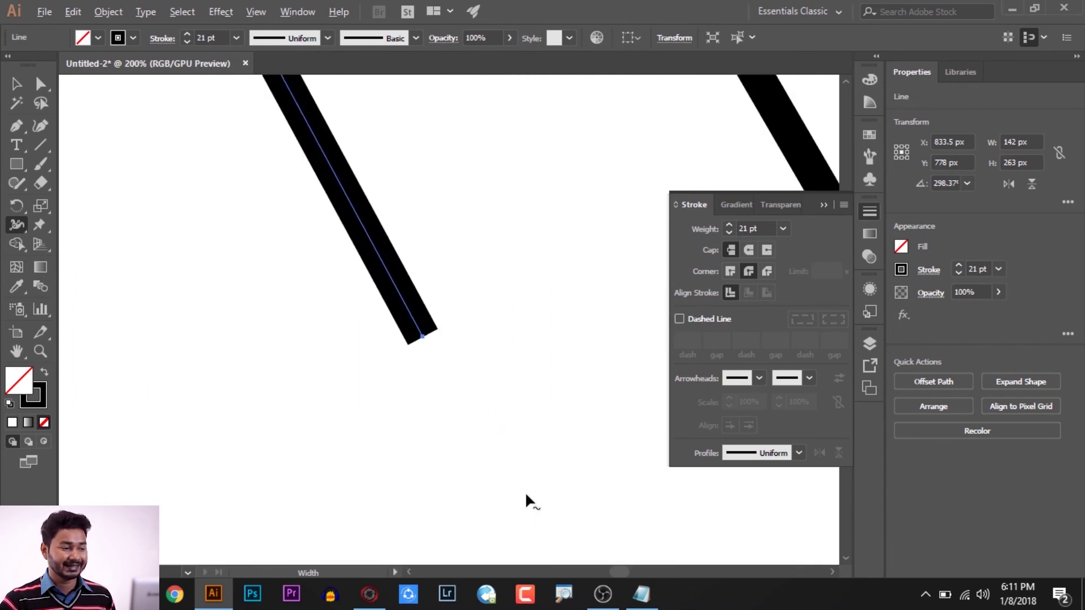
scroll(404, 346, down, 2)
scroll(400, 353, up, 2)
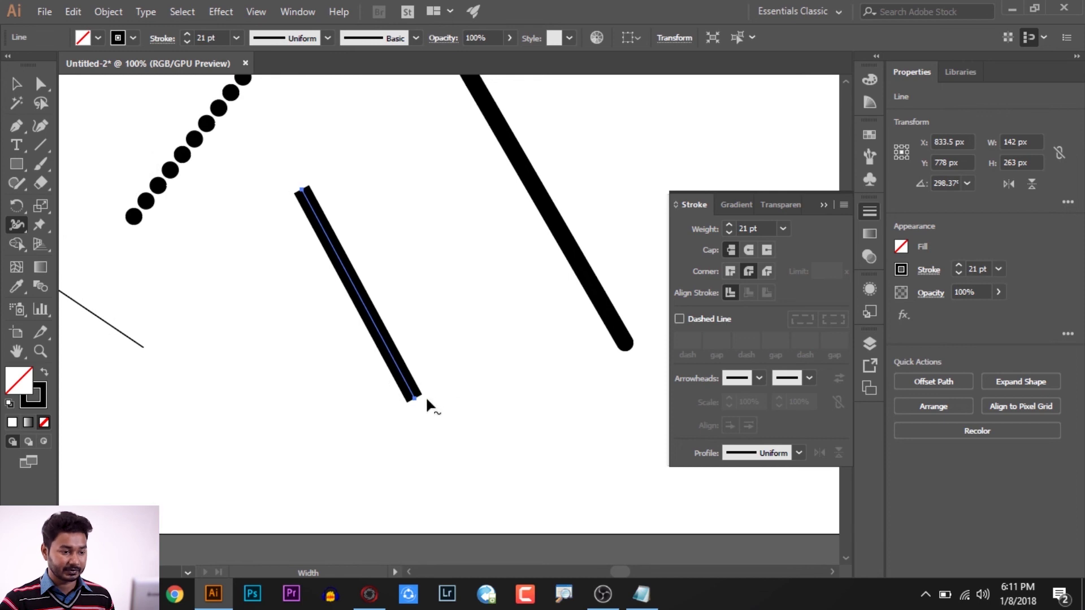
drag(414, 400, 461, 377)
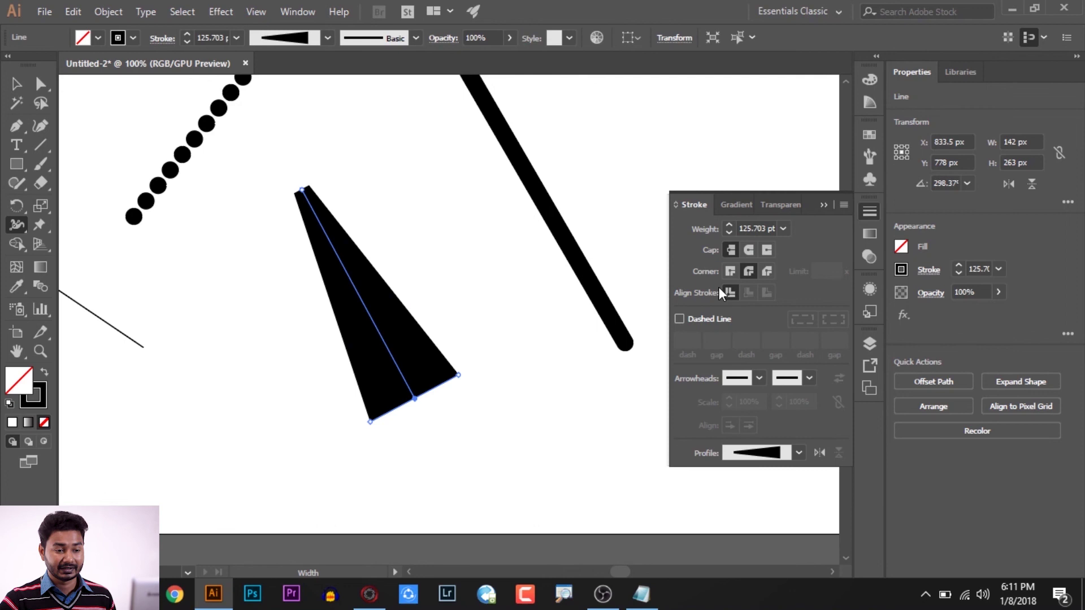
click(749, 251)
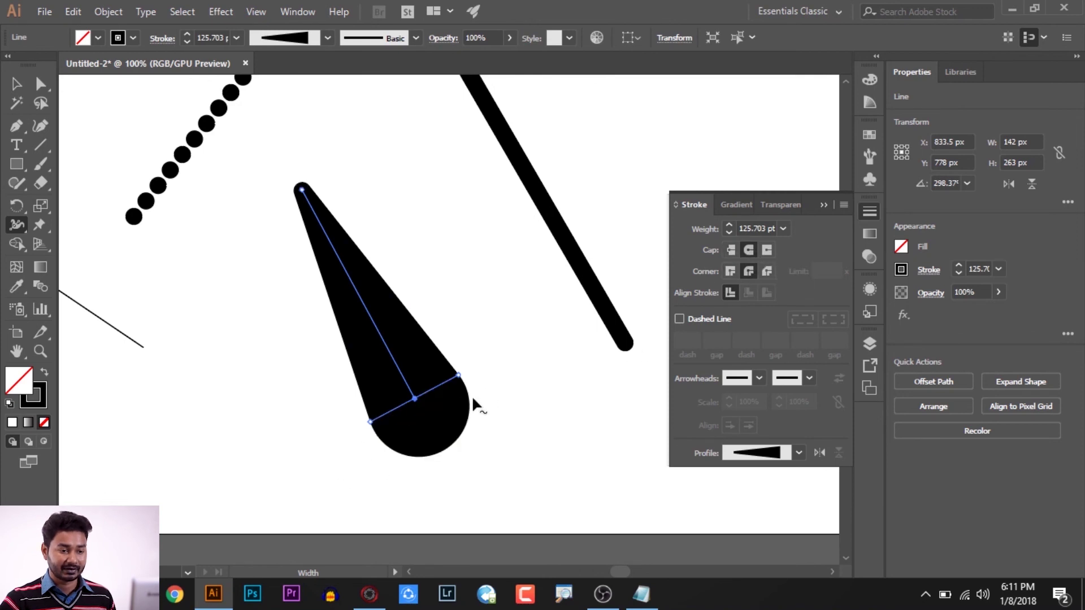
drag(465, 378, 471, 385)
drag(303, 188, 345, 270)
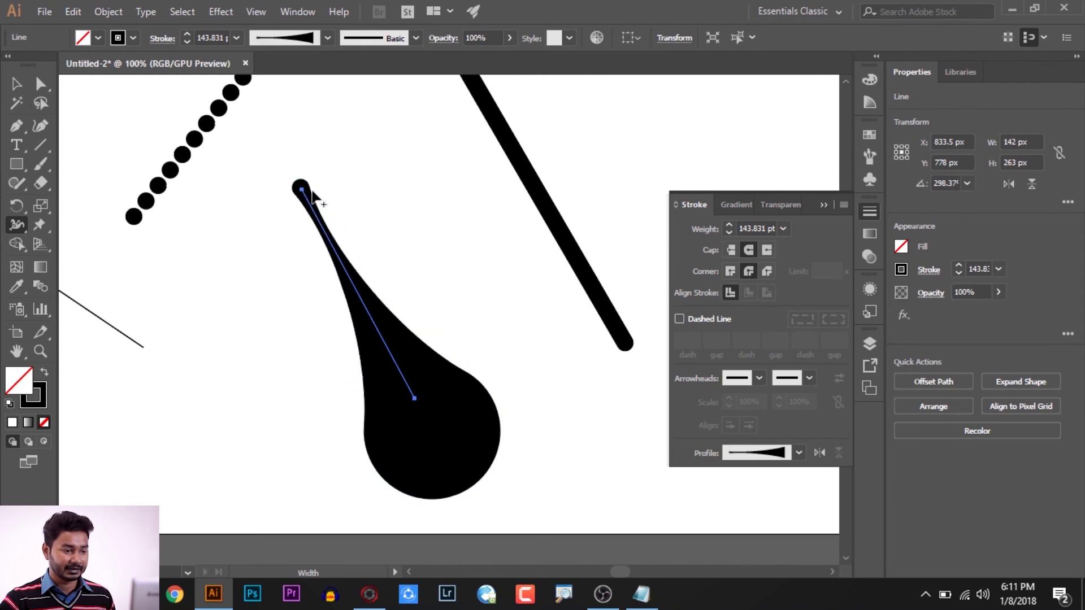
drag(306, 191, 329, 176)
key(v)
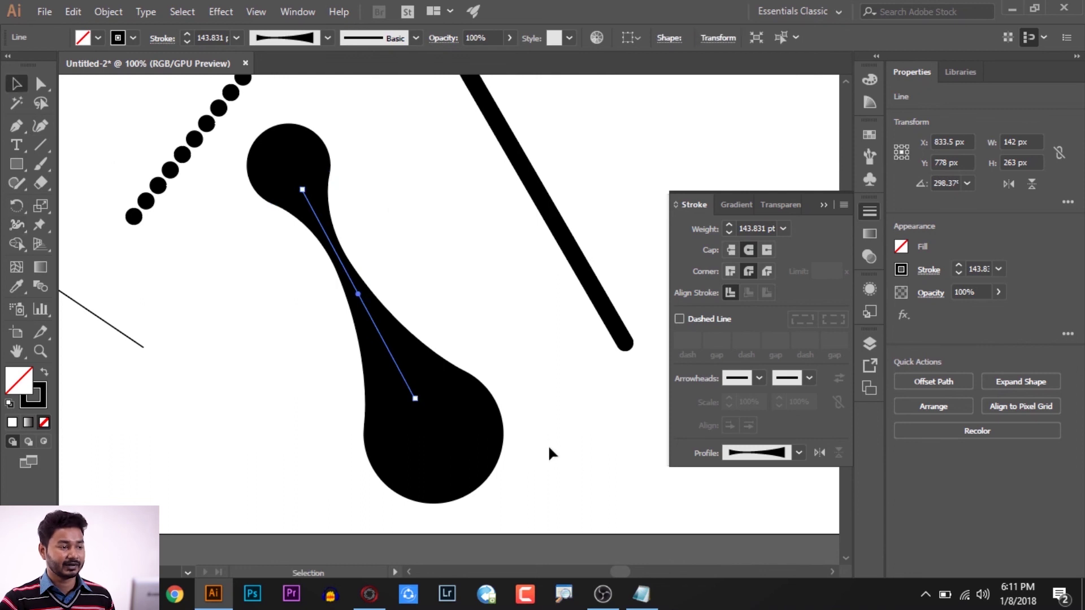